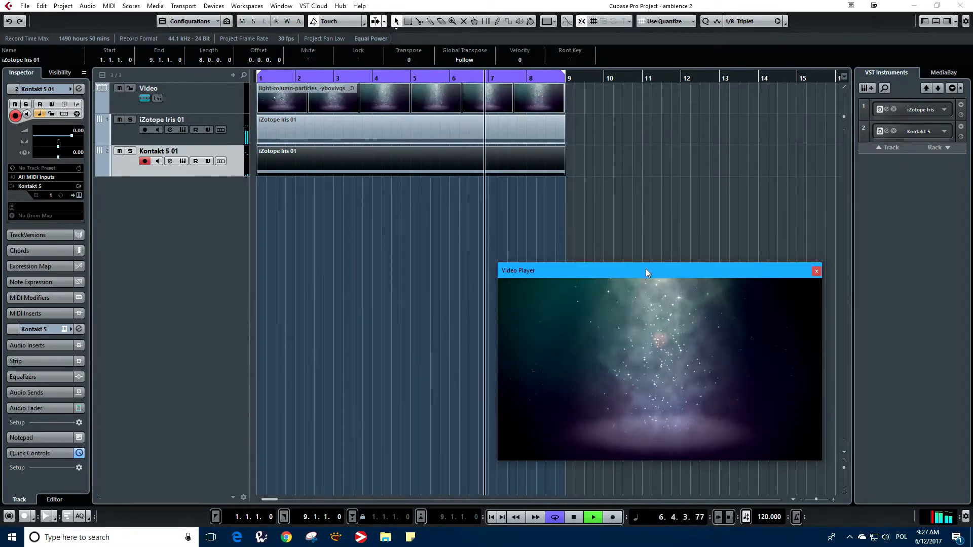
- Stop the project playback, switch to XnView and preview the sound file "central park new york ambience ... outdoor 1.WAV"
{"action": "left_click_drag", "start_coordinate": [652, 270], "coordinate": [655, 279]}
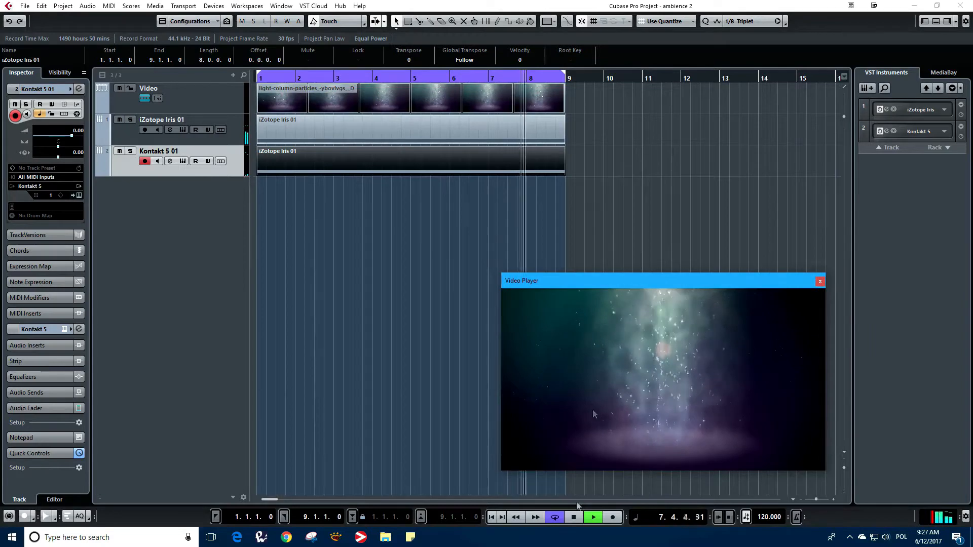
{"action": "left_click", "coordinate": [573, 517]}
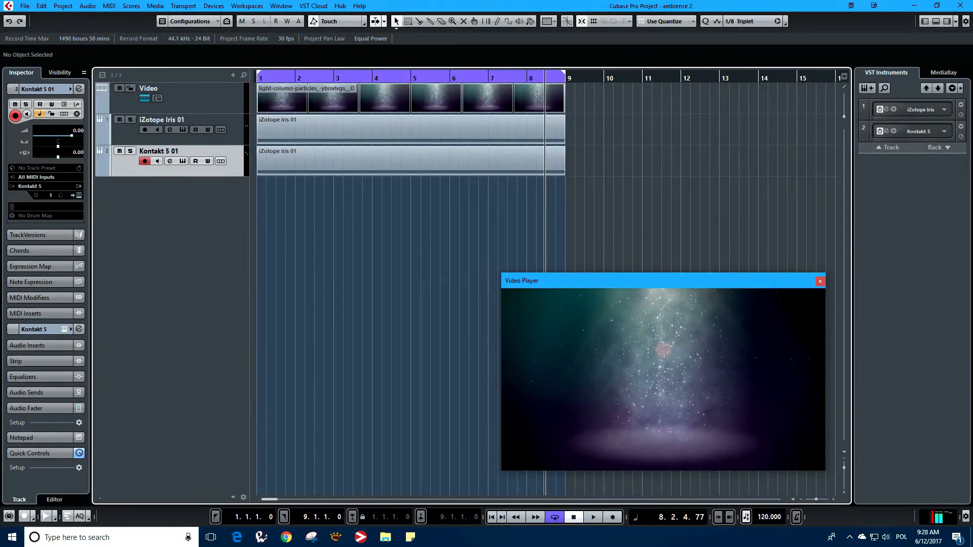
{"action": "key", "text": "alt+Tab"}
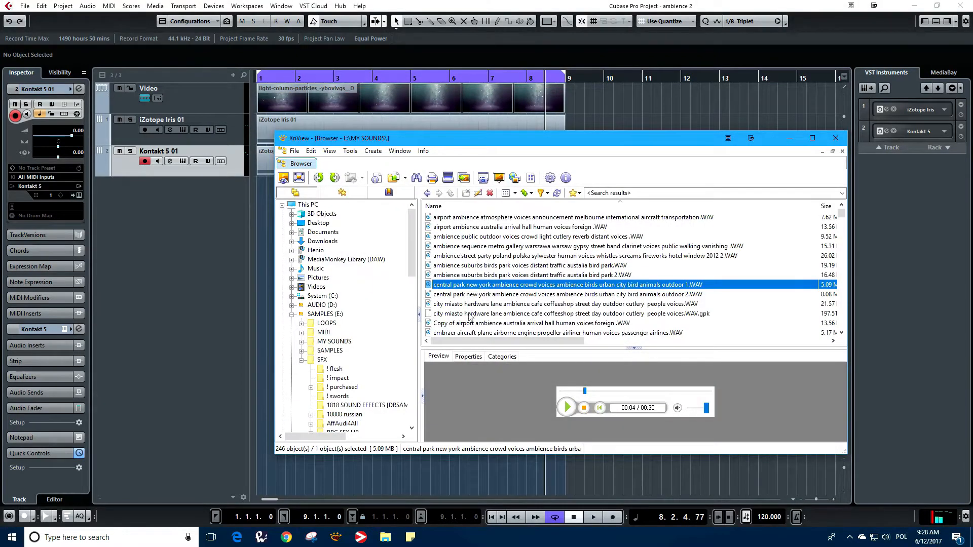
{"action": "key", "text": "Up"}
{"action": "key", "text": "Up"}
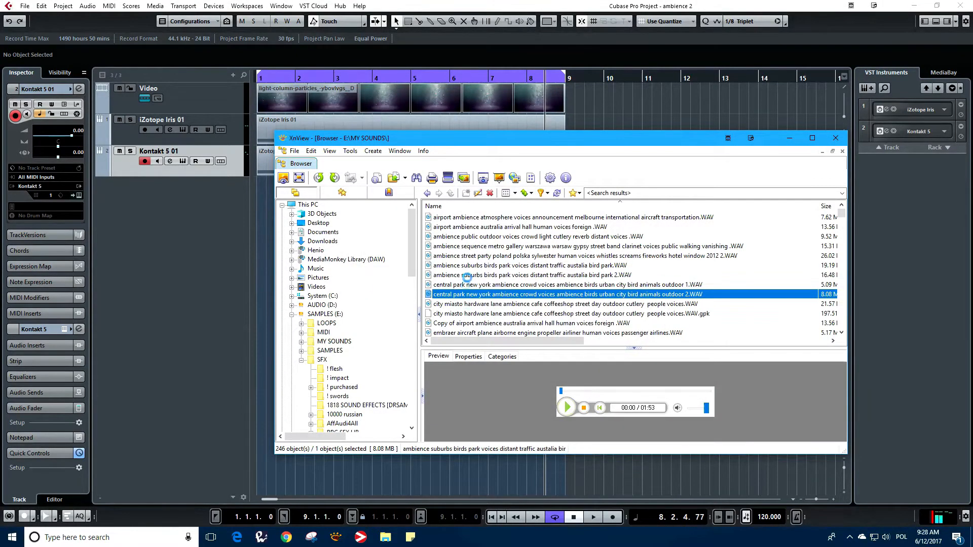
{"action": "left_click", "coordinate": [465, 288]}
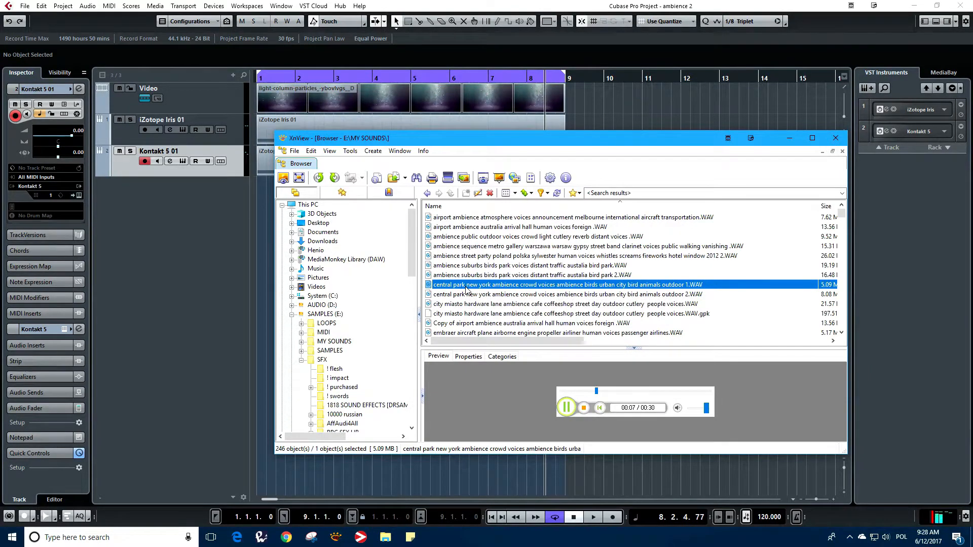
- Import the previewed central park WAV into the Cubase project as a new audio track from bar 1 and trim its end to bar 9
{"action": "left_click_drag", "start_coordinate": [421, 145], "coordinate": [576, 156]}
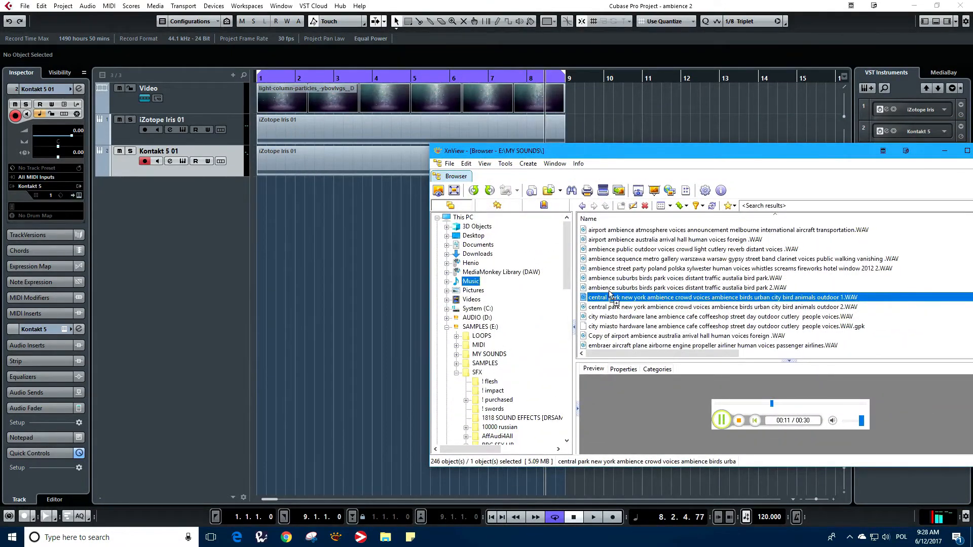
{"action": "left_click_drag", "start_coordinate": [611, 296], "coordinate": [564, 296]}
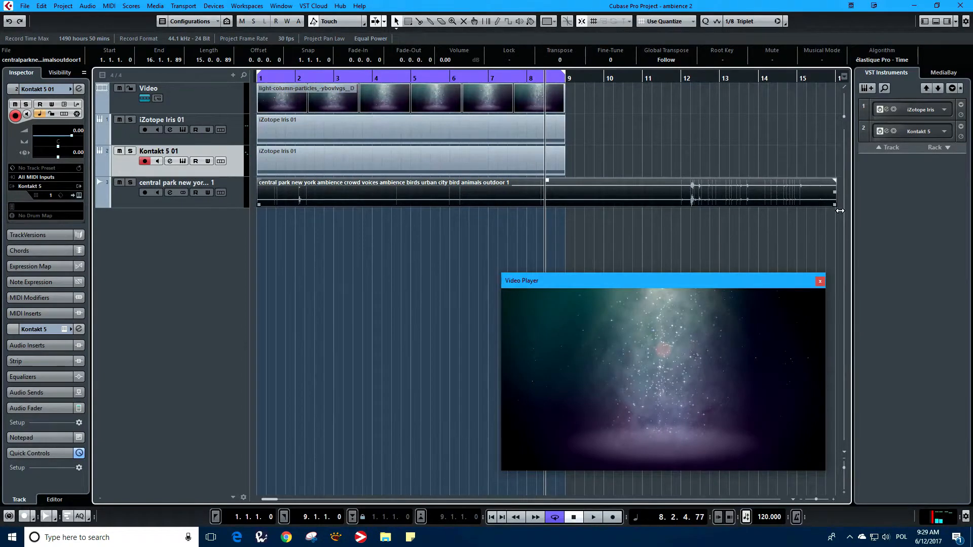
{"action": "left_click_drag", "start_coordinate": [840, 211], "coordinate": [566, 213]}
{"action": "left_click", "coordinate": [369, 239]}
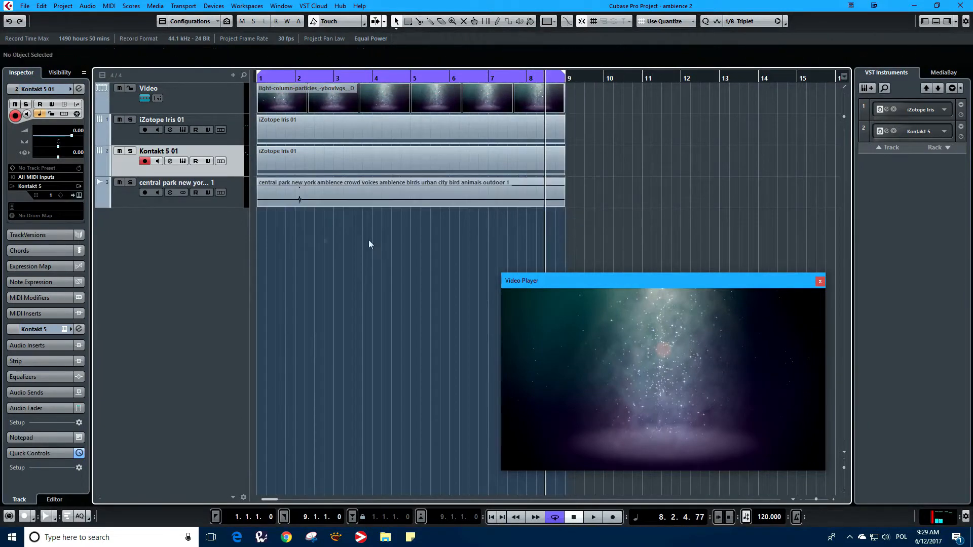
{"action": "key", "text": "space"}
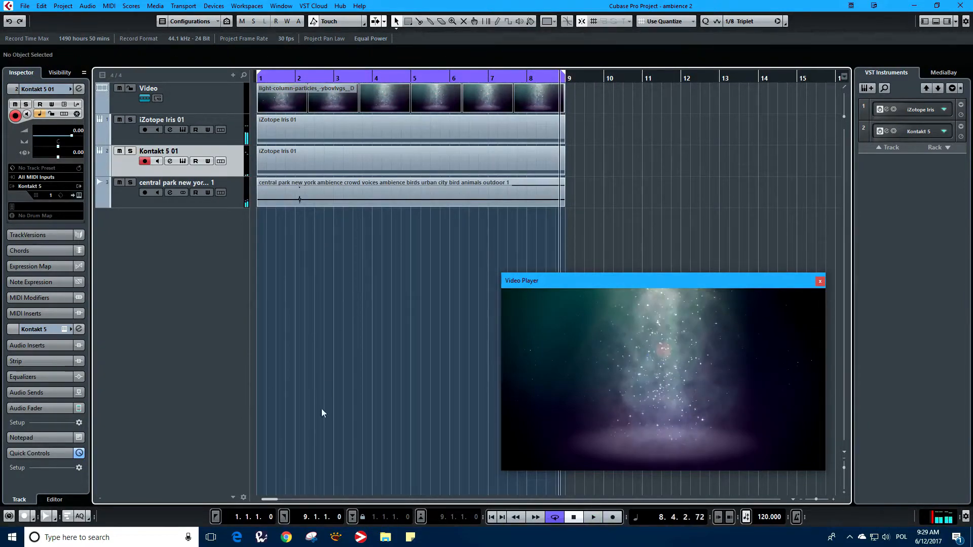
- Split the central park clip around the noise spike just after bar 2 and remove the short piece containing it
{"action": "right_click", "coordinate": [322, 250]}
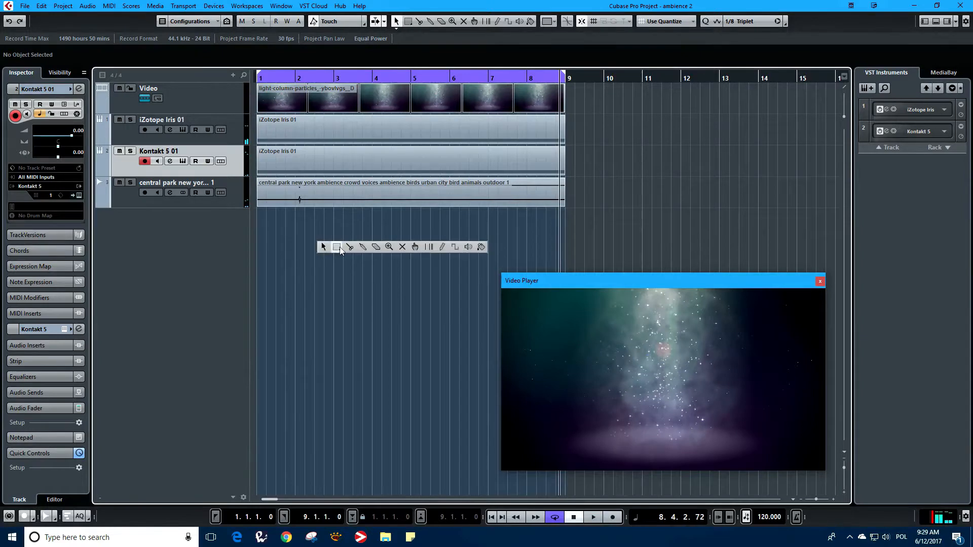
{"action": "left_click", "coordinate": [344, 248]}
{"action": "left_click", "coordinate": [299, 202]}
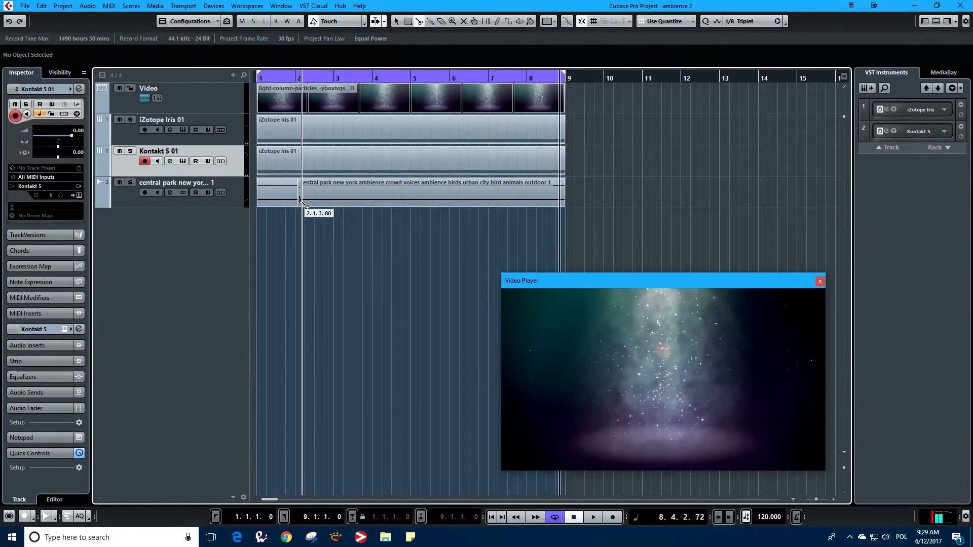
{"action": "right_click", "coordinate": [301, 202]}
{"action": "left_click", "coordinate": [300, 201]}
{"action": "left_click", "coordinate": [300, 191]}
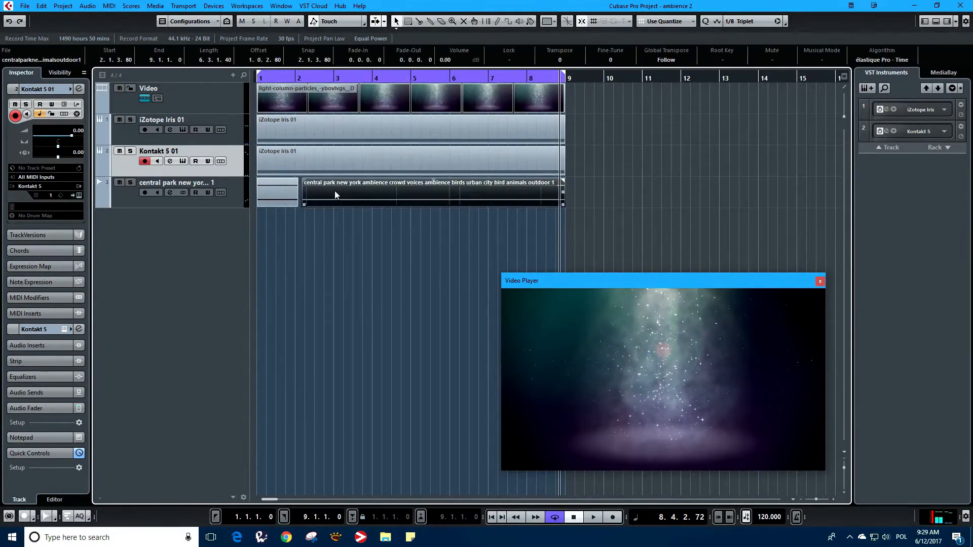
- Move the remaining clip to start at 1.4.3.80, crossfade it with the first piece, and trim its end to 5.3.1.0
{"action": "left_click_drag", "start_coordinate": [335, 191], "coordinate": [329, 189]}
{"action": "key", "text": "x"}
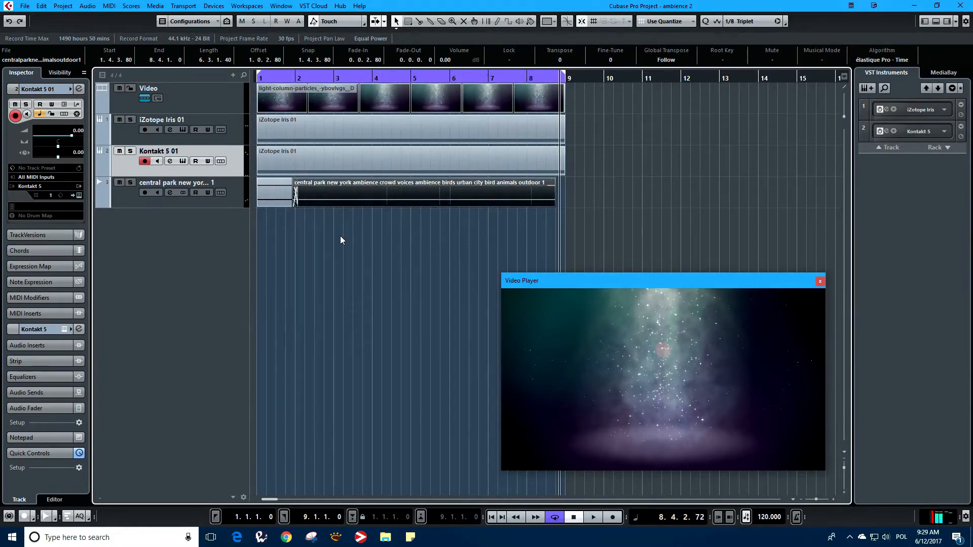
{"action": "left_click_drag", "start_coordinate": [560, 211], "coordinate": [433, 211]}
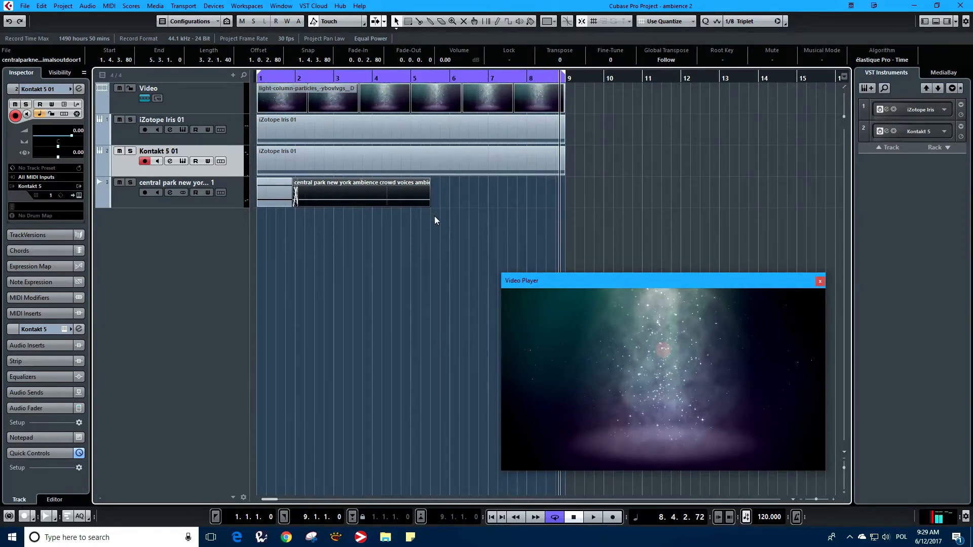
- Duplicate the trimmed clip, overlap the copy from 5.2.1.0 with a crossfade and extend its end to bar 9
{"action": "key", "text": "ctrl+d"}
{"action": "left_click", "coordinate": [482, 226]}
{"action": "mouse_move", "coordinate": [474, 198]}
{"action": "left_mouse_down"}
{"action": "mouse_move", "coordinate": [485, 196]}
{"action": "mouse_move", "coordinate": [464, 196]}
{"action": "left_mouse_up"}
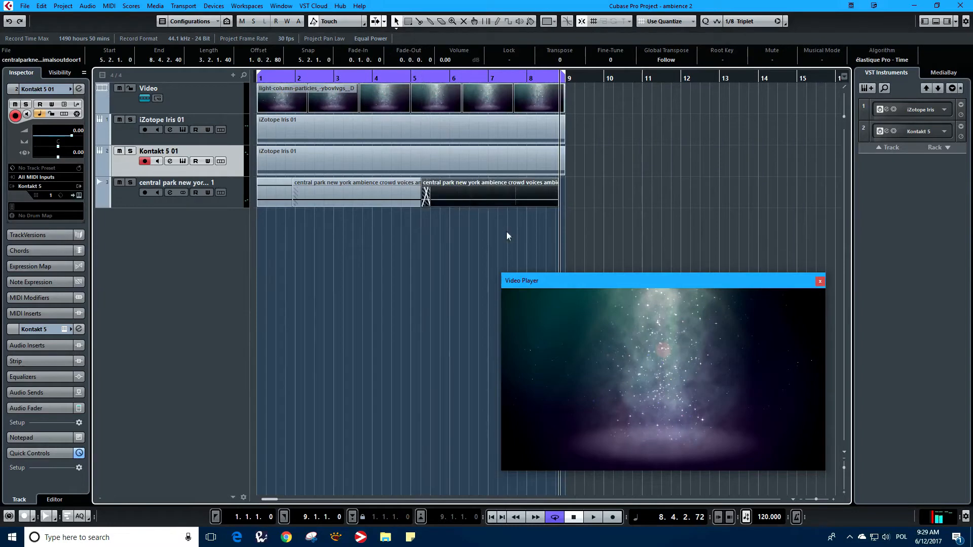
{"action": "left_click_drag", "start_coordinate": [562, 208], "coordinate": [565, 208]}
{"action": "left_click", "coordinate": [513, 226]}
- Rename the central park audio track to CPNYC2017
{"action": "left_click", "coordinate": [153, 205]}
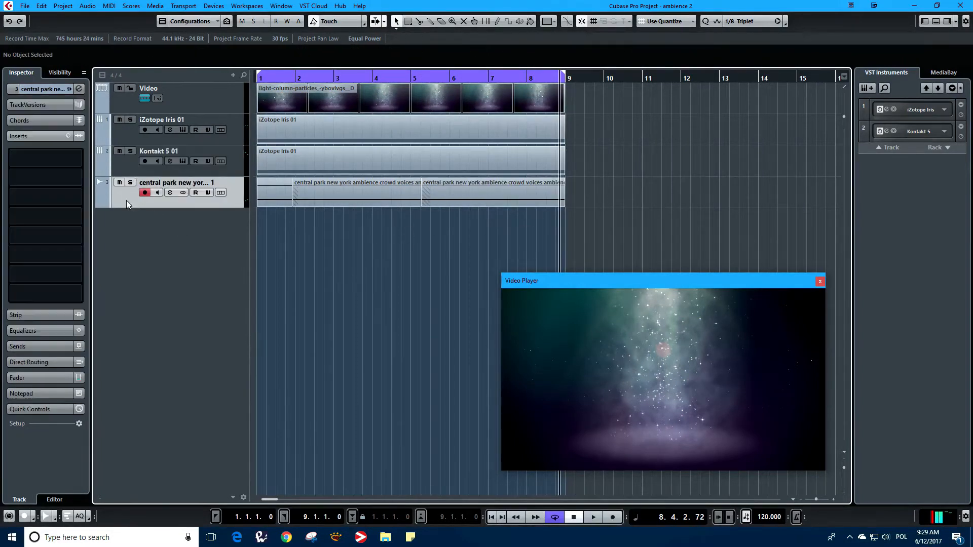
{"action": "double_click", "coordinate": [176, 183]}
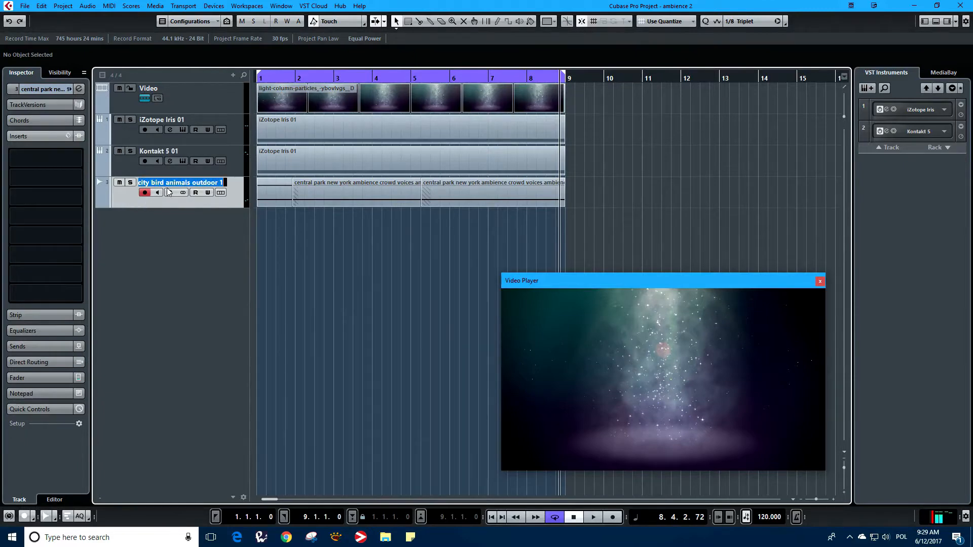
{"action": "type", "text": "CPNYC2017"}
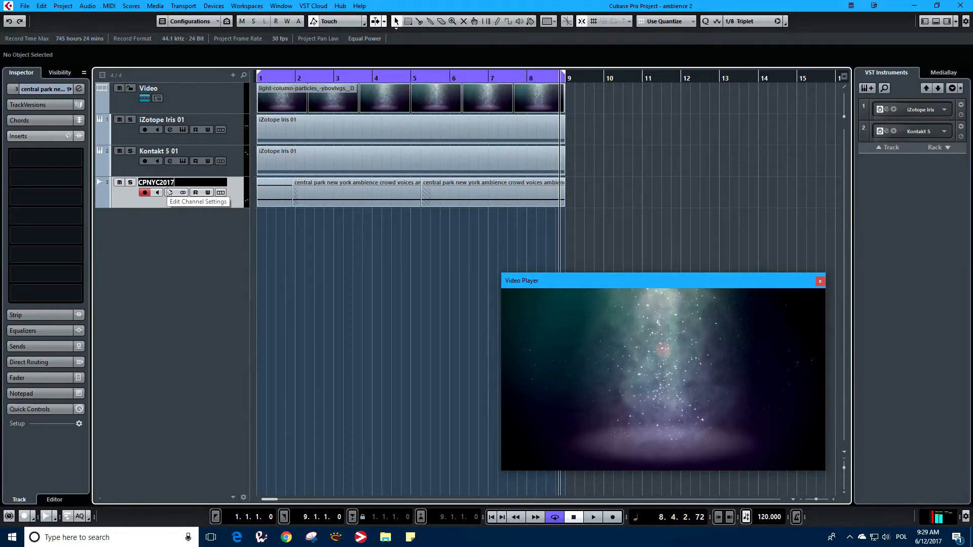
{"action": "key", "text": "Return"}
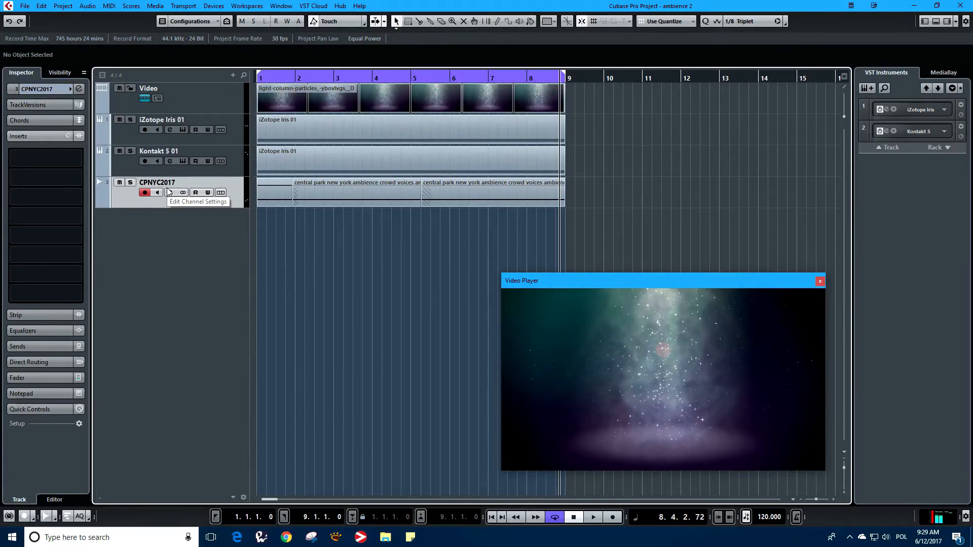
- Apply the Reverse process to all clips on the CPNYC2017 track, creating new versions of the shared audio material
{"action": "left_click", "coordinate": [493, 518]}
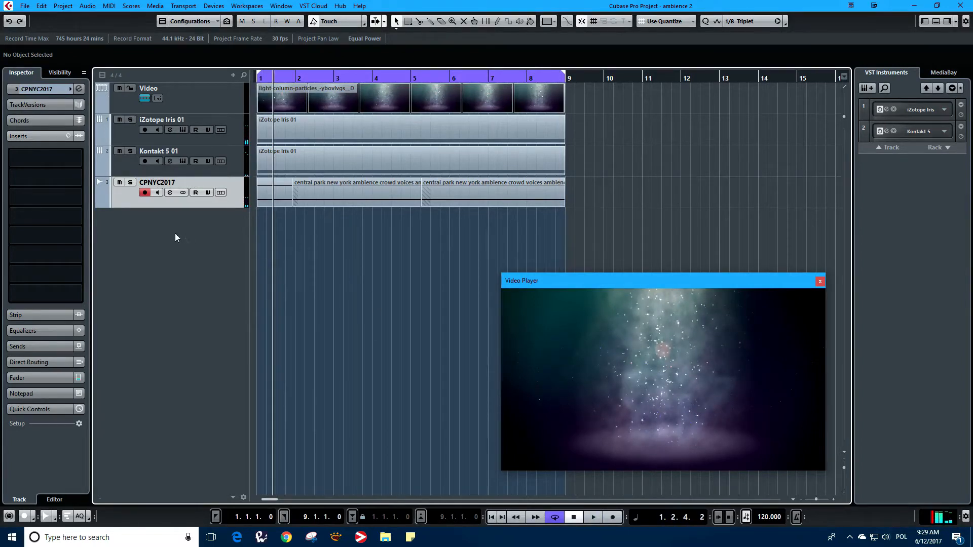
{"action": "left_click_drag", "start_coordinate": [620, 239], "coordinate": [266, 206]}
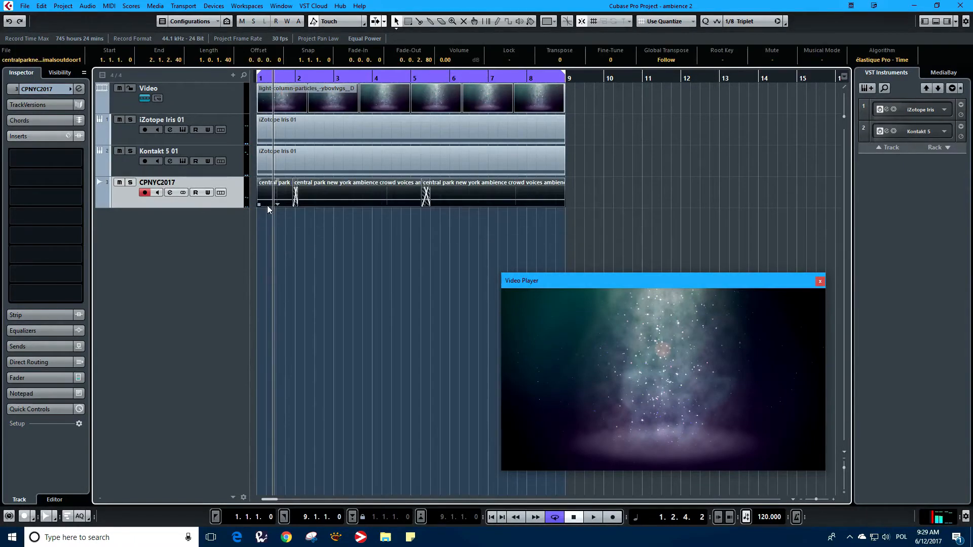
{"action": "left_click", "coordinate": [87, 7]}
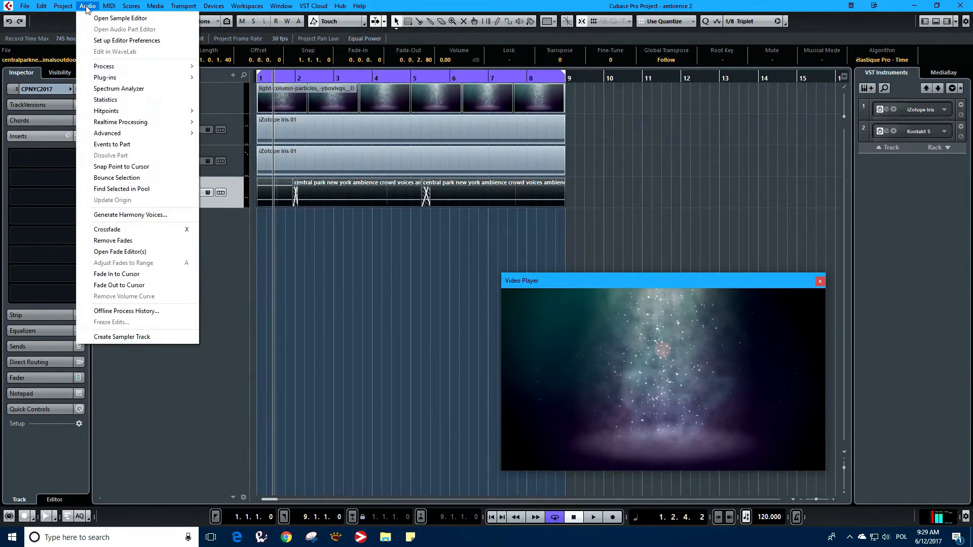
{"action": "mouse_move", "coordinate": [111, 68]}
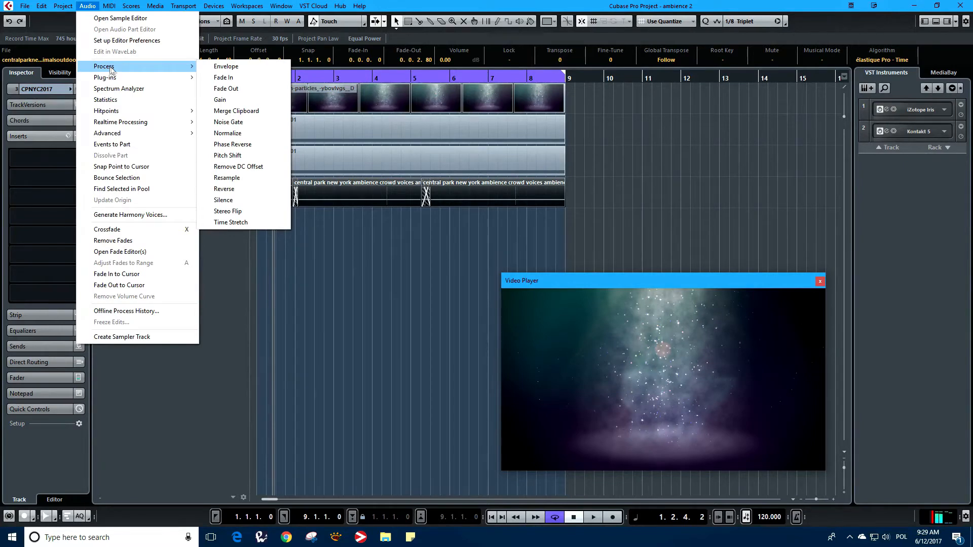
{"action": "left_click", "coordinate": [242, 189]}
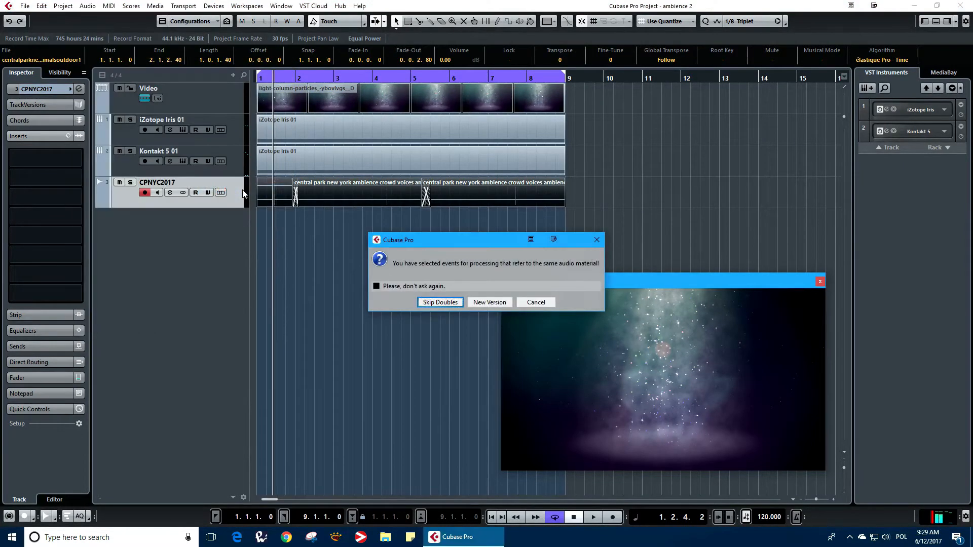
{"action": "left_click", "coordinate": [484, 303]}
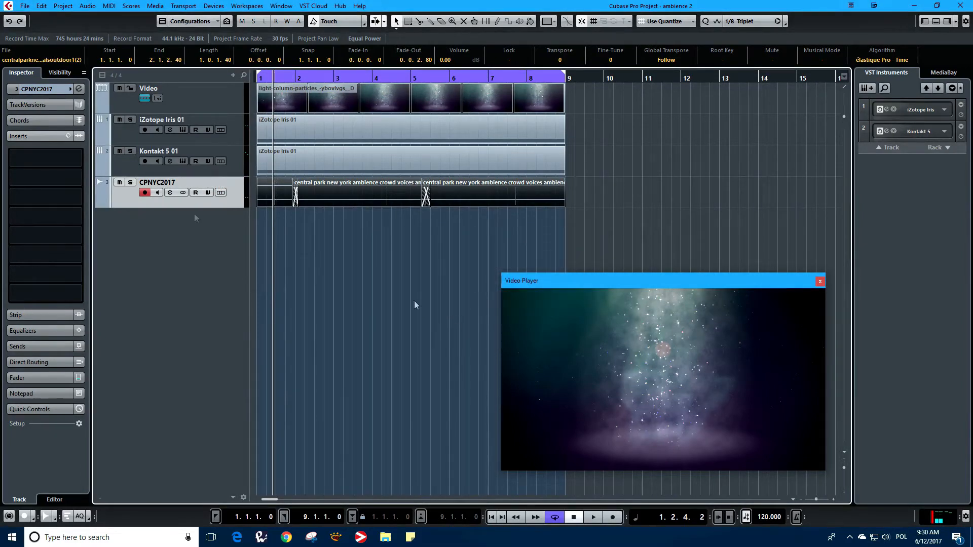
- Solo the CPNYC2017 track and listen to the reversed audio from the start of the project
{"action": "left_click", "coordinate": [130, 183]}
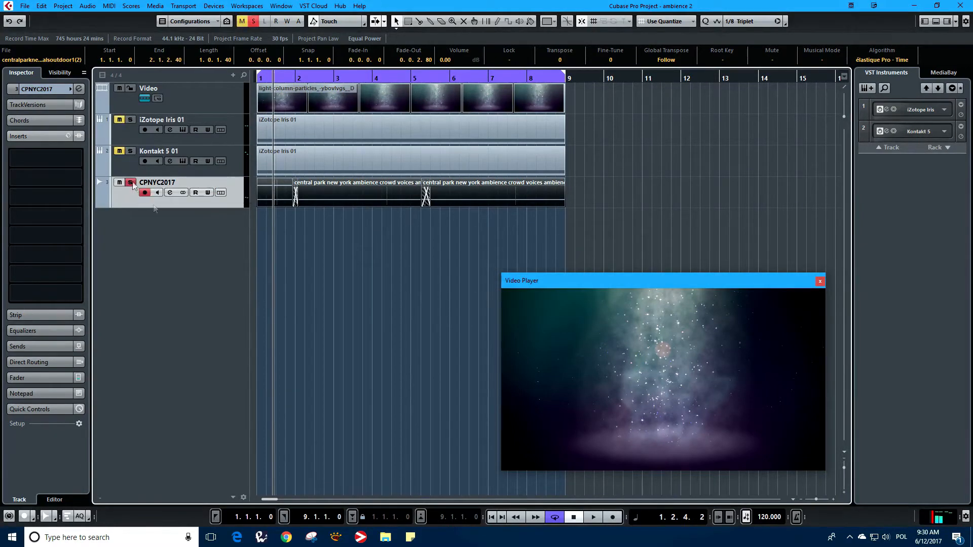
{"action": "left_click", "coordinate": [491, 516]}
{"action": "key", "text": "space"}
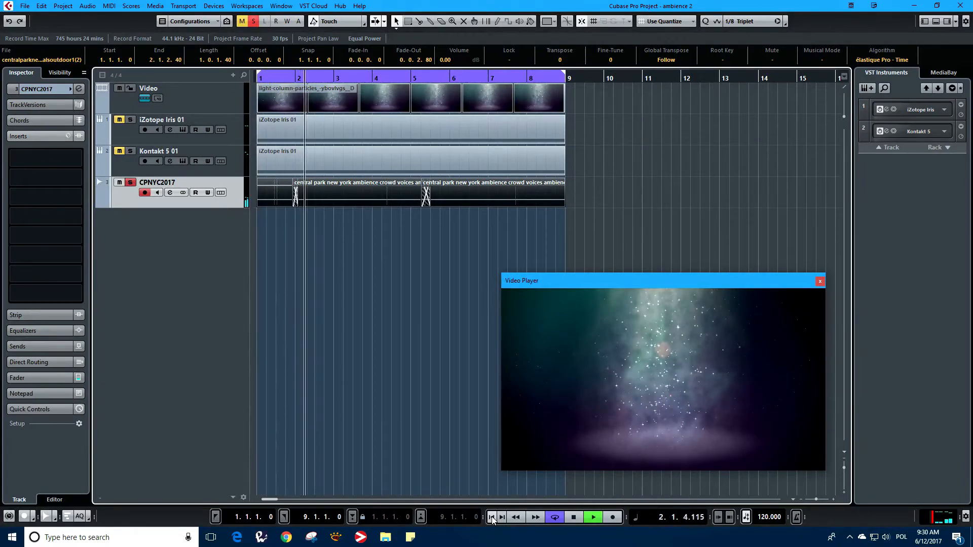
{"action": "key", "text": "space"}
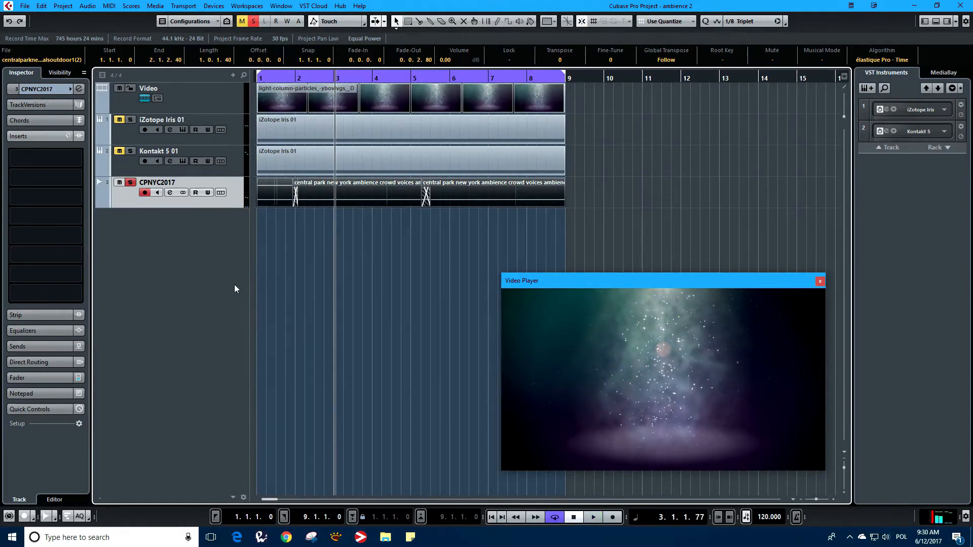
- Insert the Waves SoundShifter Pitch Stereo effect on the CPNYC2017 track with a transpose of -12 semitones and play the result
{"action": "left_click", "coordinate": [79, 160]}
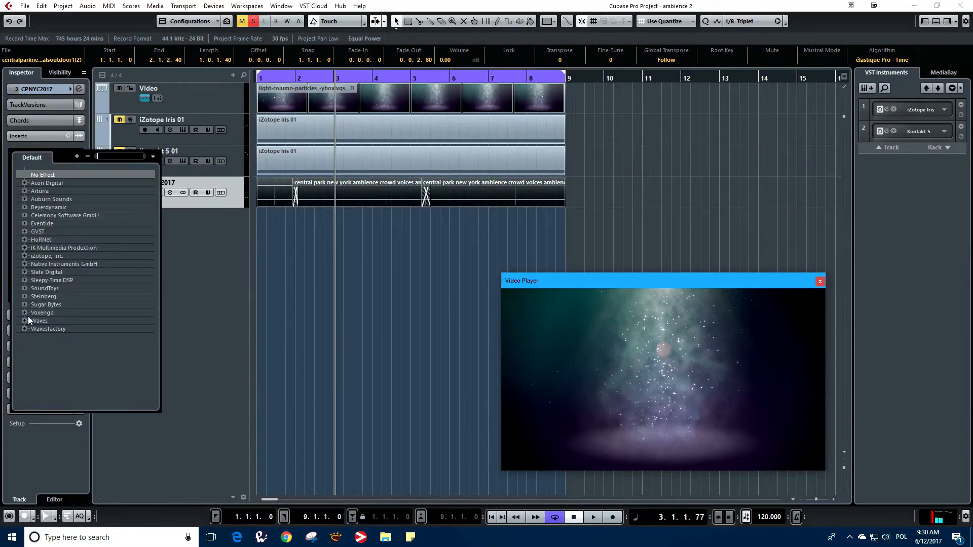
{"action": "left_click", "coordinate": [25, 320]}
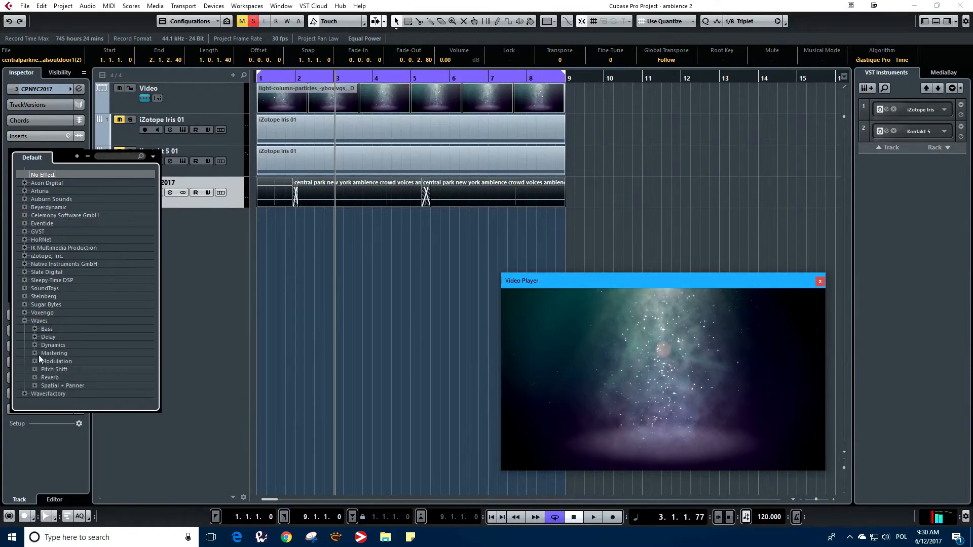
{"action": "left_click", "coordinate": [33, 369]}
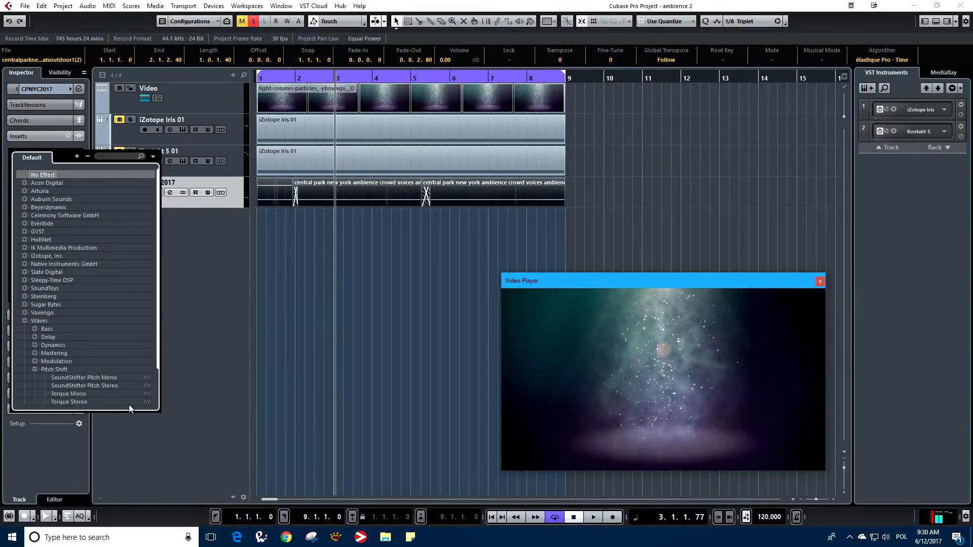
{"action": "scroll", "coordinate": [112, 365], "scroll_direction": "down", "scroll_amount": 3}
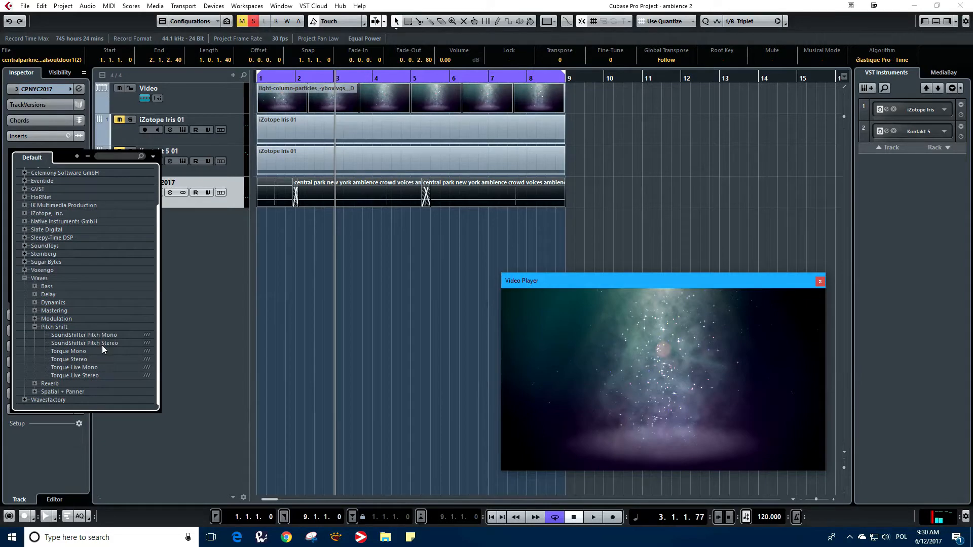
{"action": "left_click", "coordinate": [101, 342]}
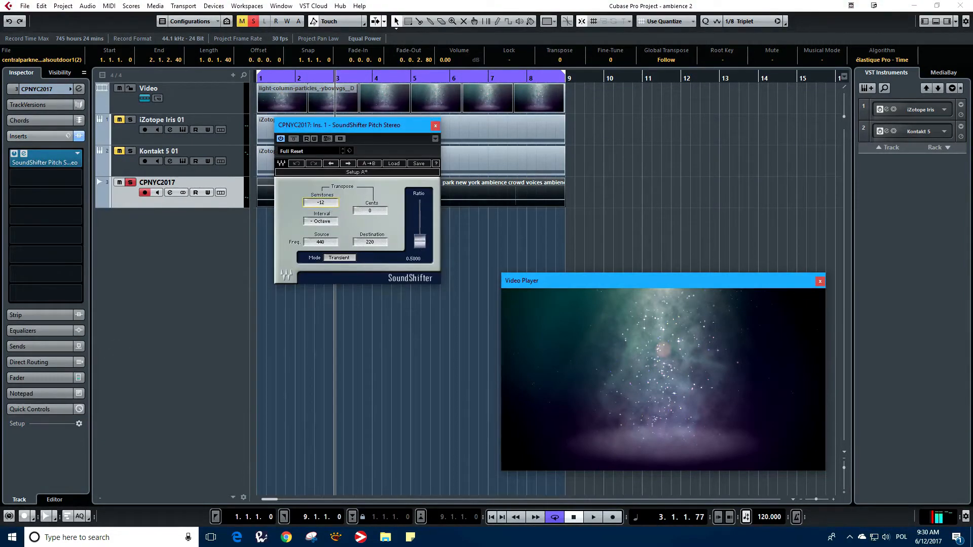
{"action": "left_click_drag", "start_coordinate": [373, 122], "coordinate": [232, 248]}
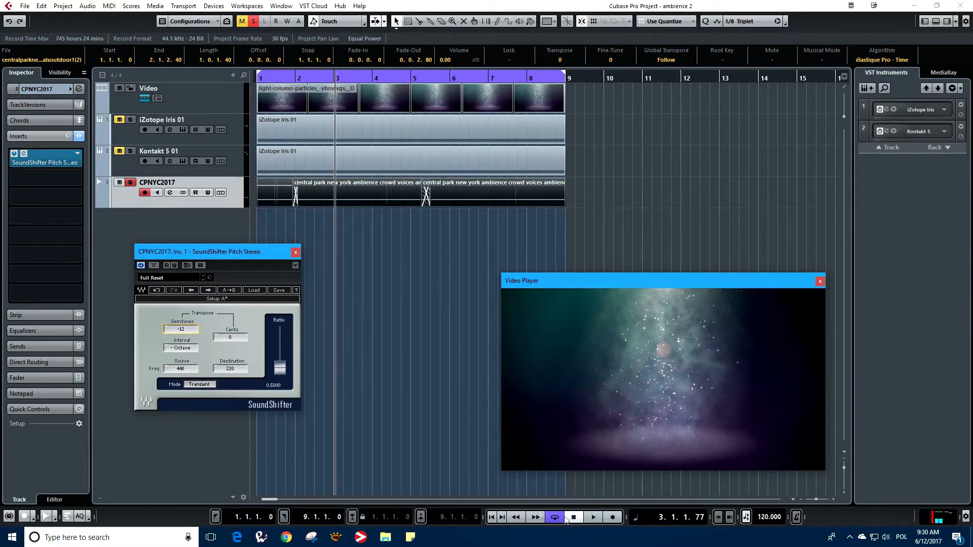
{"action": "left_click", "coordinate": [592, 518]}
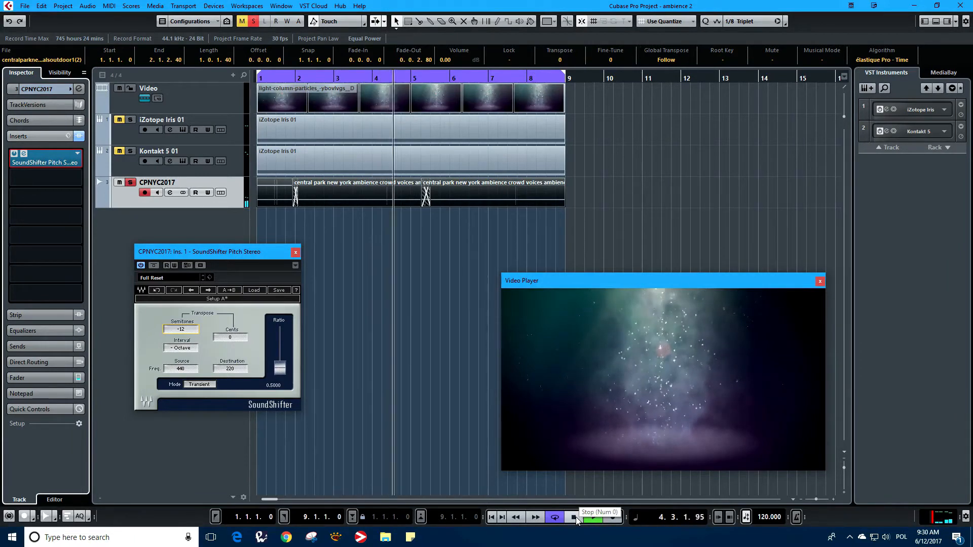
- Stop playback, insert Waves TrueVerb Stereo after the pitch shifter on the CPNYC2017 track, and load its Milleniumverb preset while listening
{"action": "left_click", "coordinate": [575, 517]}
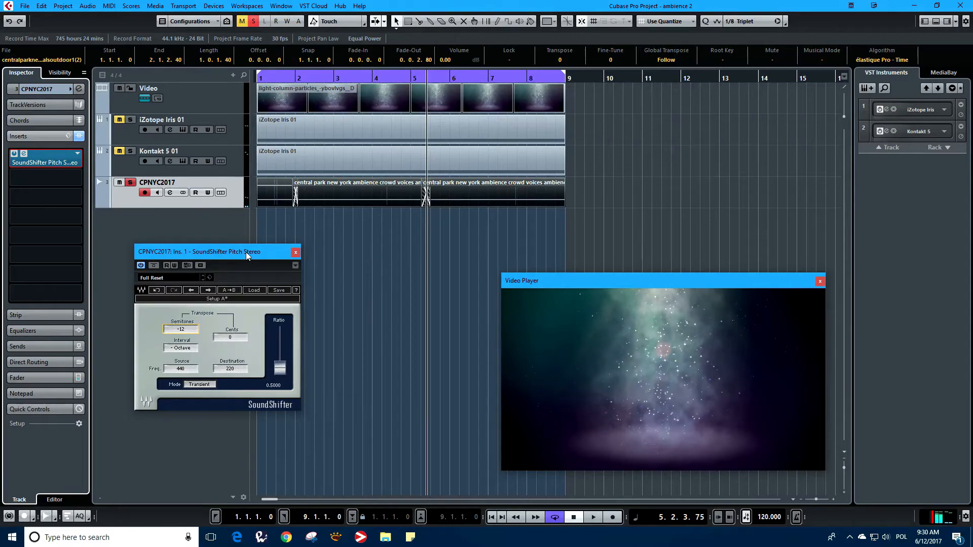
{"action": "left_click_drag", "start_coordinate": [246, 253], "coordinate": [385, 236]}
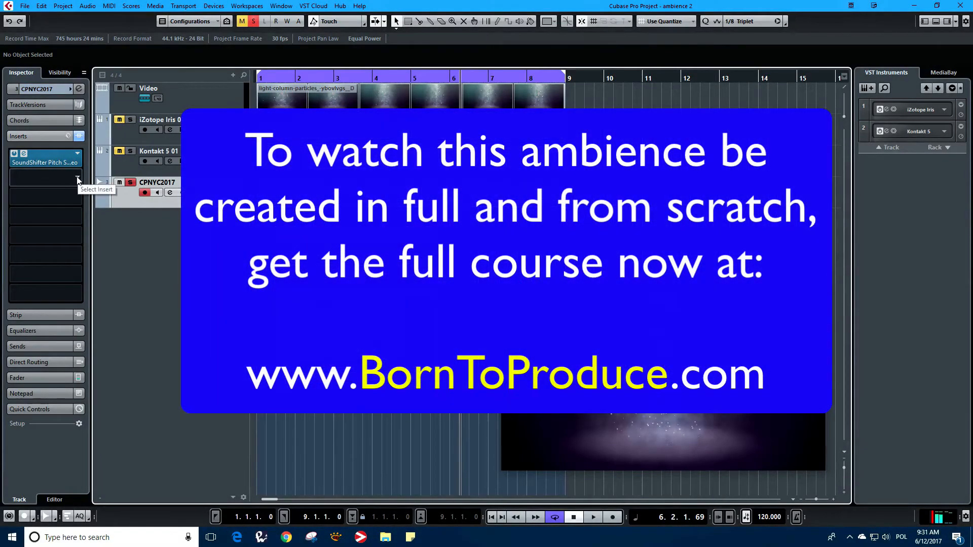
{"action": "left_click", "coordinate": [77, 178]}
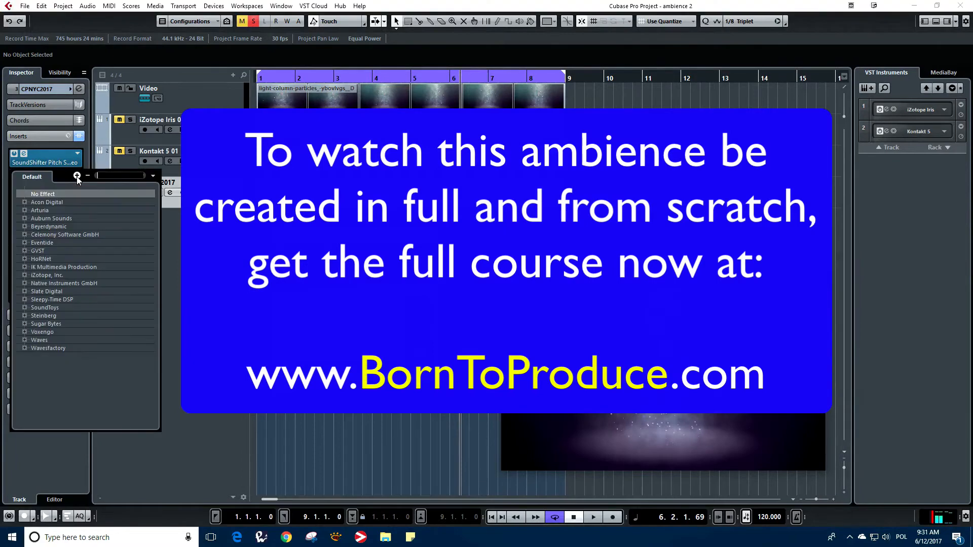
{"action": "left_click", "coordinate": [24, 340]}
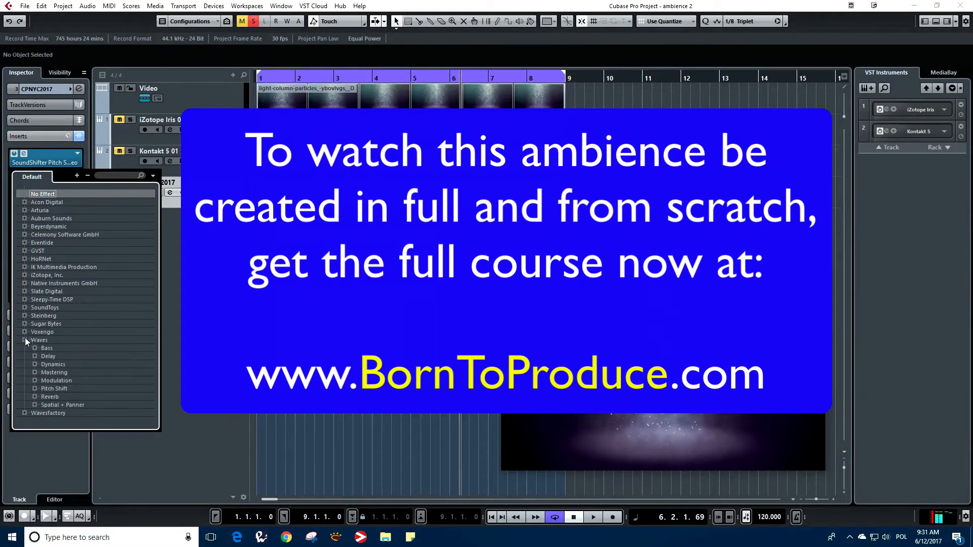
{"action": "left_click", "coordinate": [34, 397]}
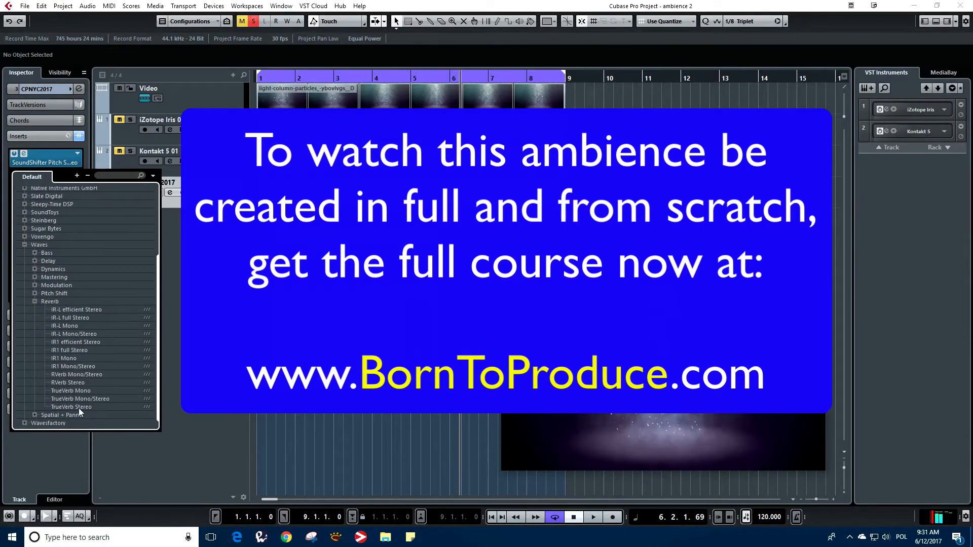
{"action": "left_click", "coordinate": [77, 408]}
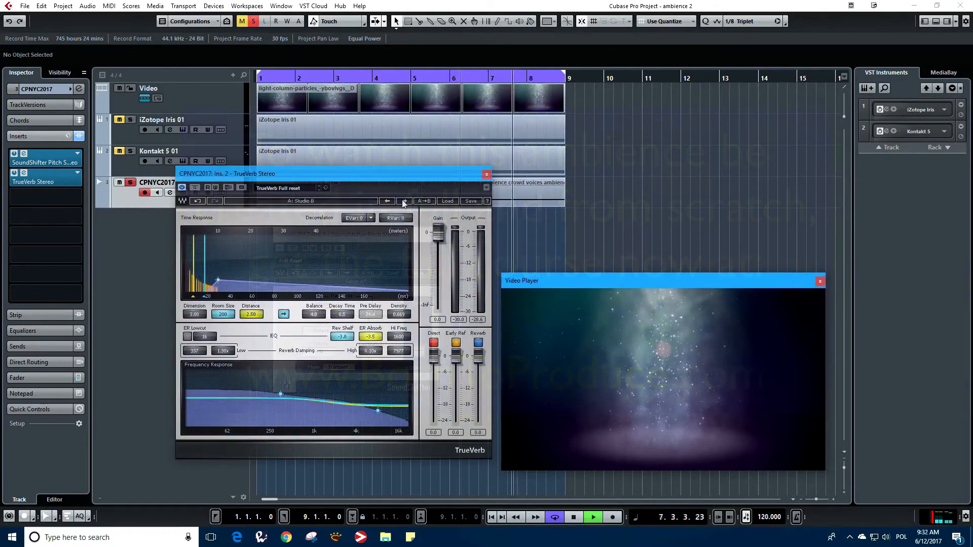
{"action": "left_click", "coordinate": [404, 202]}
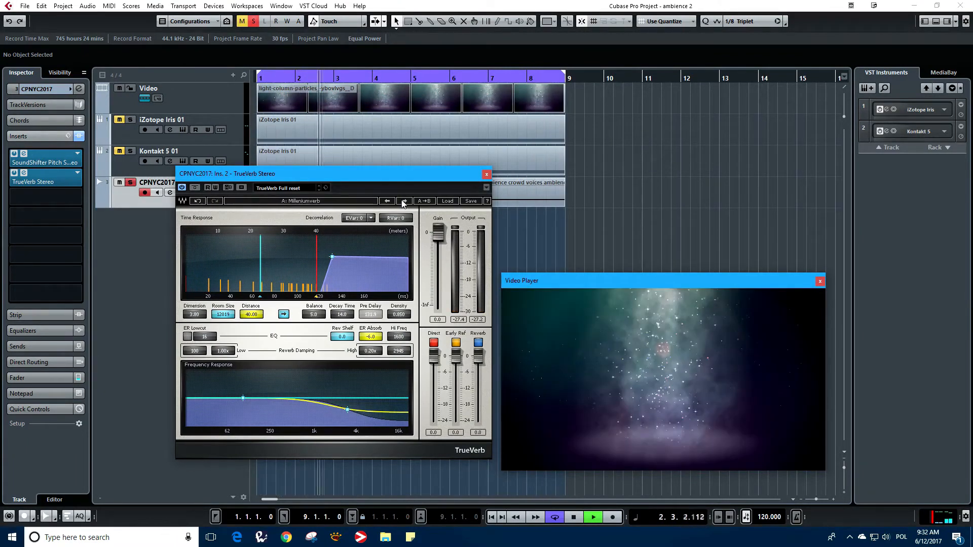
- Lower TrueVerb's Direct level to about -8 dB, set its Distance to 11.83, and close the plug-in window
{"action": "mouse_move", "coordinate": [384, 182]}
{"action": "left_mouse_down"}
{"action": "mouse_move", "coordinate": [304, 188]}
{"action": "mouse_move", "coordinate": [374, 196]}
{"action": "left_mouse_up"}
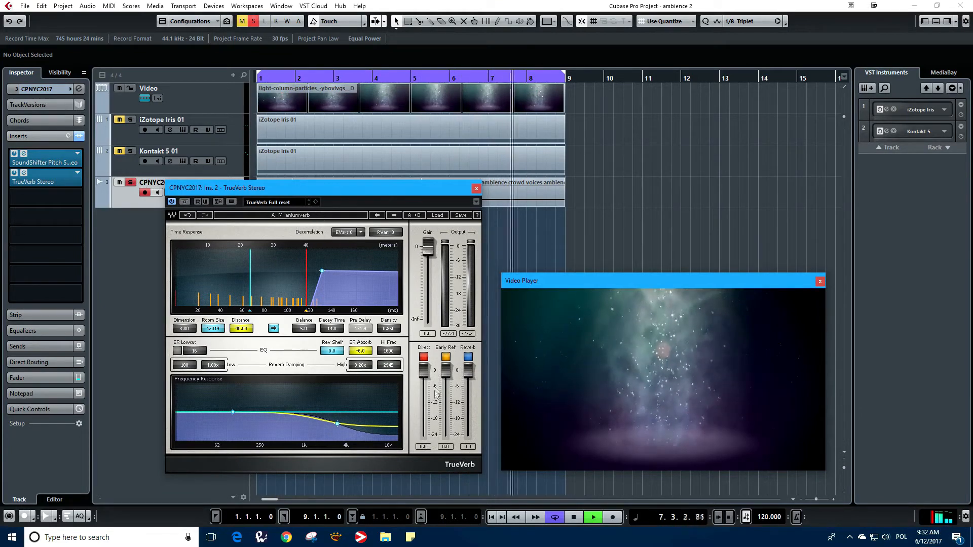
{"action": "left_click_drag", "start_coordinate": [423, 372], "coordinate": [423, 392]}
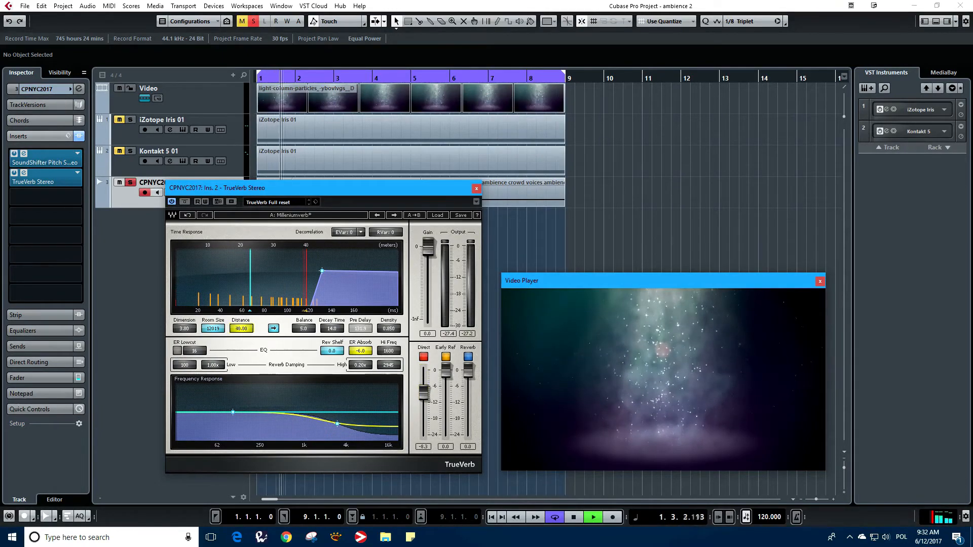
{"action": "left_click_drag", "start_coordinate": [242, 328], "coordinate": [244, 352]}
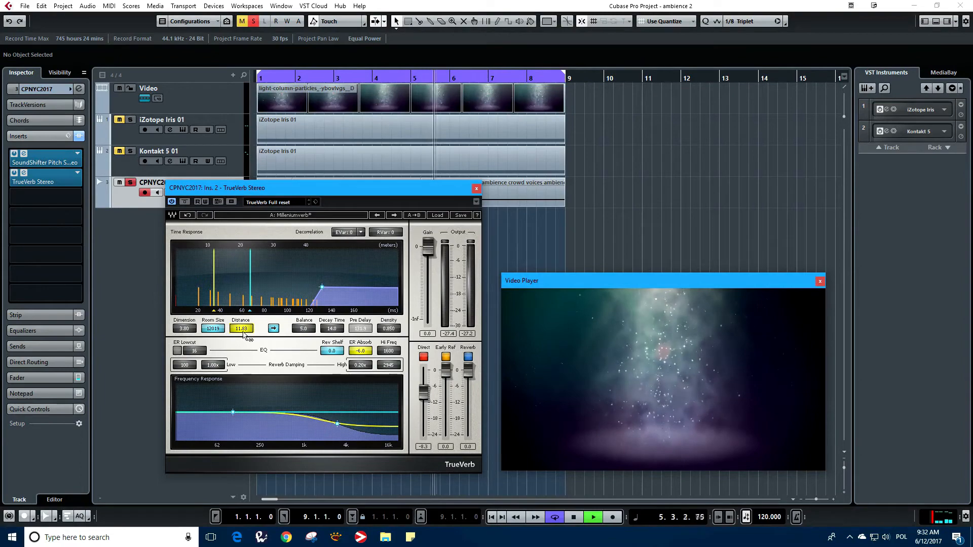
{"action": "left_click", "coordinate": [476, 189]}
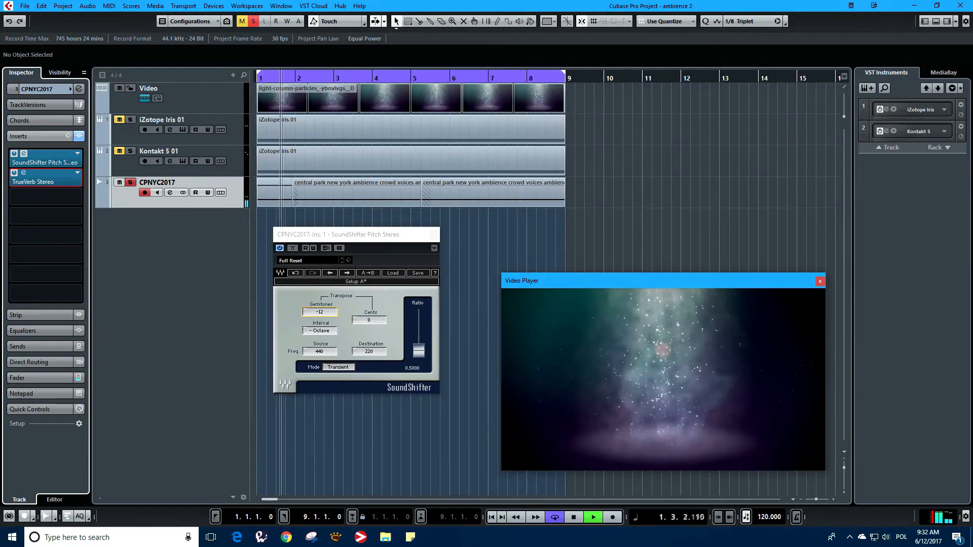
- Insert Steinberg StudioEQ in the third insert slot of the CPNYC2017 track and turn on its spectrum display
{"action": "left_click_drag", "start_coordinate": [326, 235], "coordinate": [709, 89]}
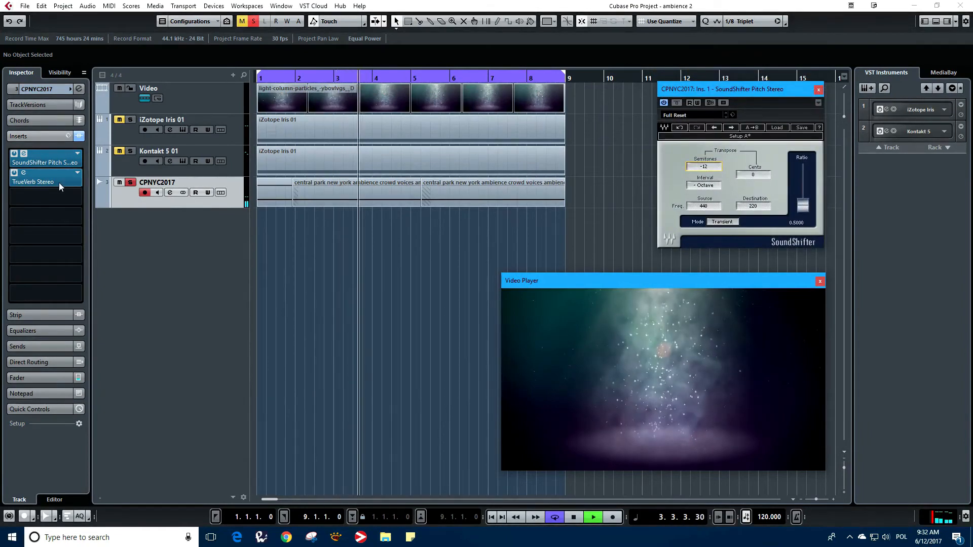
{"action": "left_click", "coordinate": [78, 199]}
{"action": "left_click", "coordinate": [215, 237]}
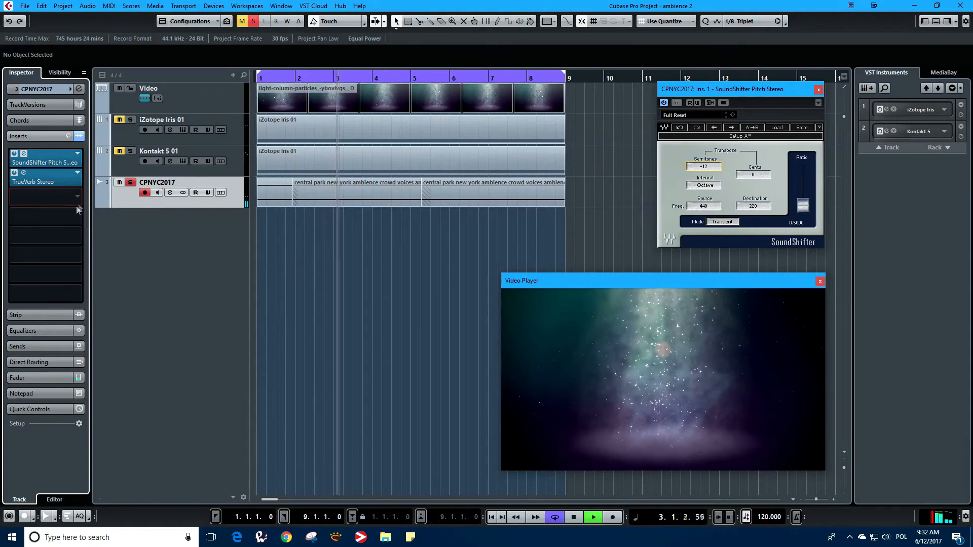
{"action": "left_click", "coordinate": [23, 197]}
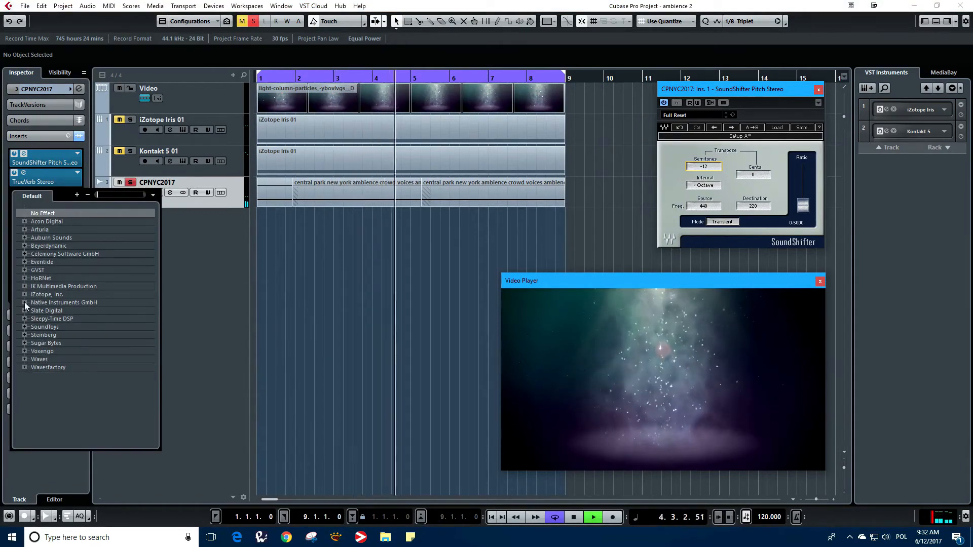
{"action": "left_click", "coordinate": [24, 335]}
{"action": "left_click", "coordinate": [34, 367]}
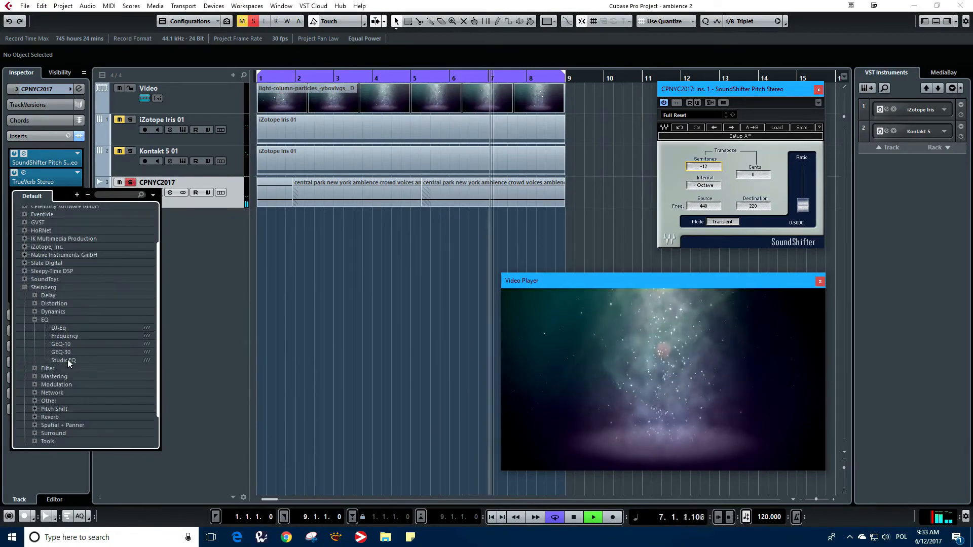
{"action": "left_click", "coordinate": [68, 360]}
{"action": "left_click_drag", "start_coordinate": [196, 96], "coordinate": [212, 276]}
{"action": "left_click", "coordinate": [431, 378]}
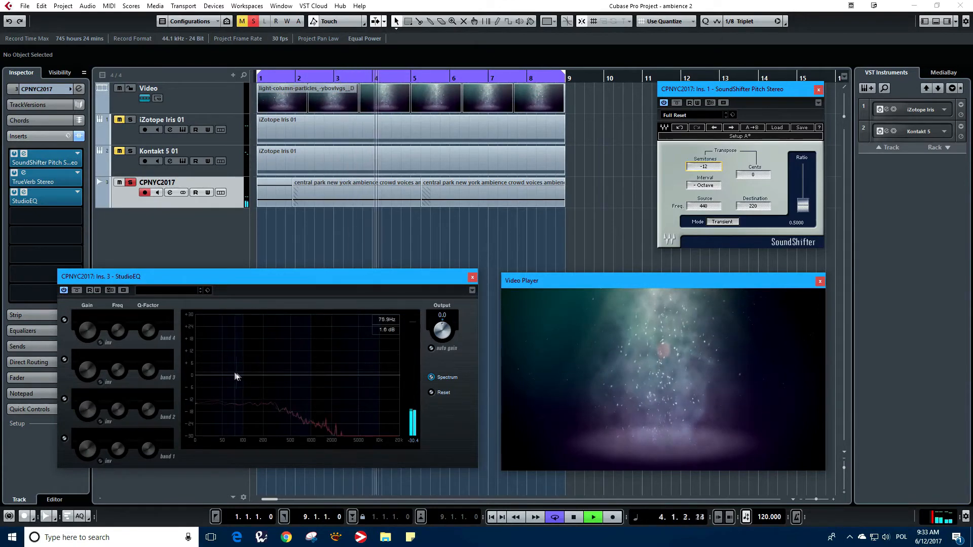
- Cut the lows with StudioEQ band 1 at 288 Hz and the highs with band 4 at 12181 Hz, then close it
{"action": "left_click", "coordinate": [197, 375]}
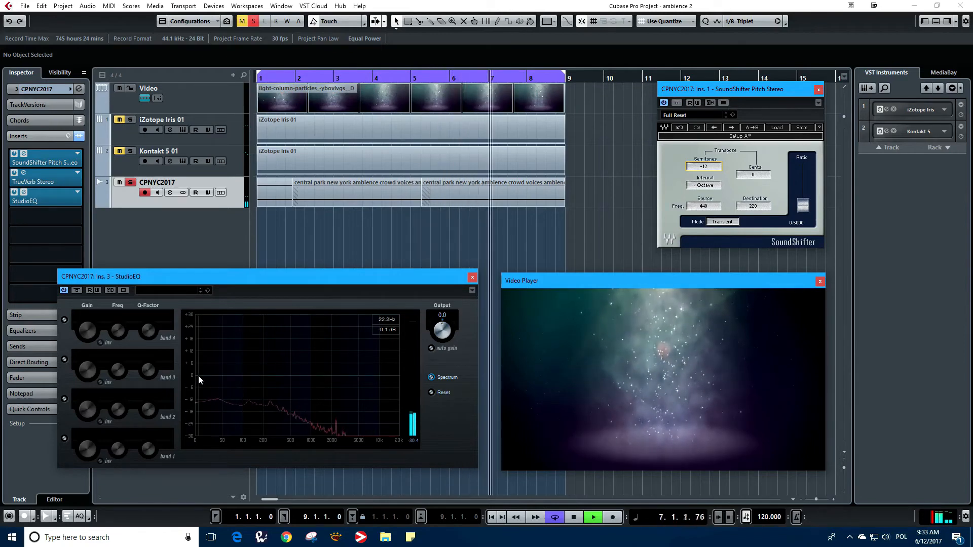
{"action": "left_click_drag", "start_coordinate": [198, 375], "coordinate": [271, 433]}
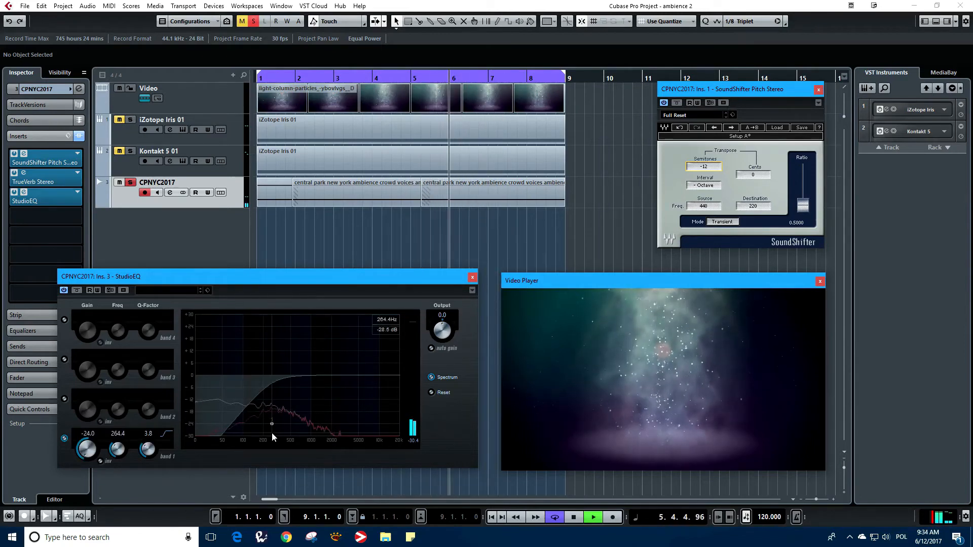
{"action": "left_click", "coordinate": [397, 375]}
{"action": "left_click_drag", "start_coordinate": [397, 376], "coordinate": [385, 446]}
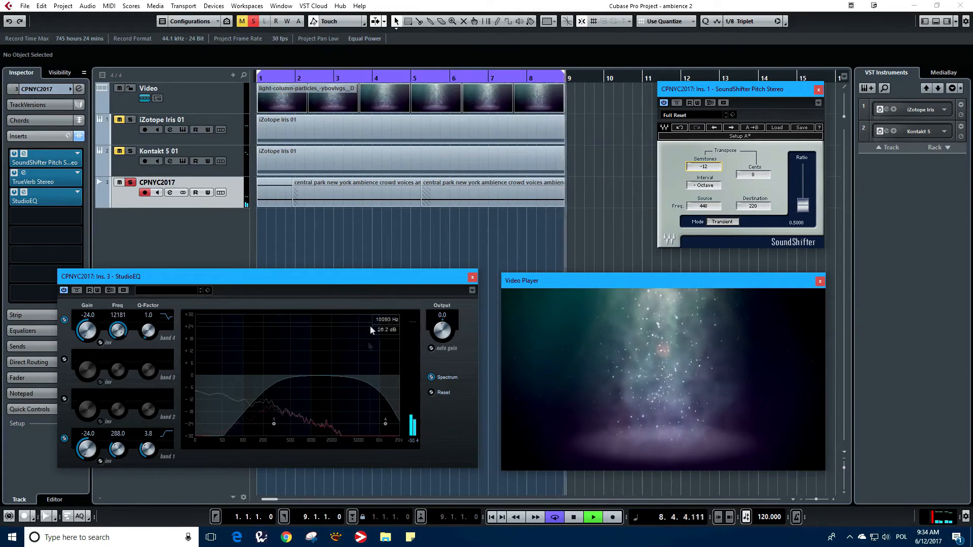
{"action": "left_click", "coordinate": [472, 278]}
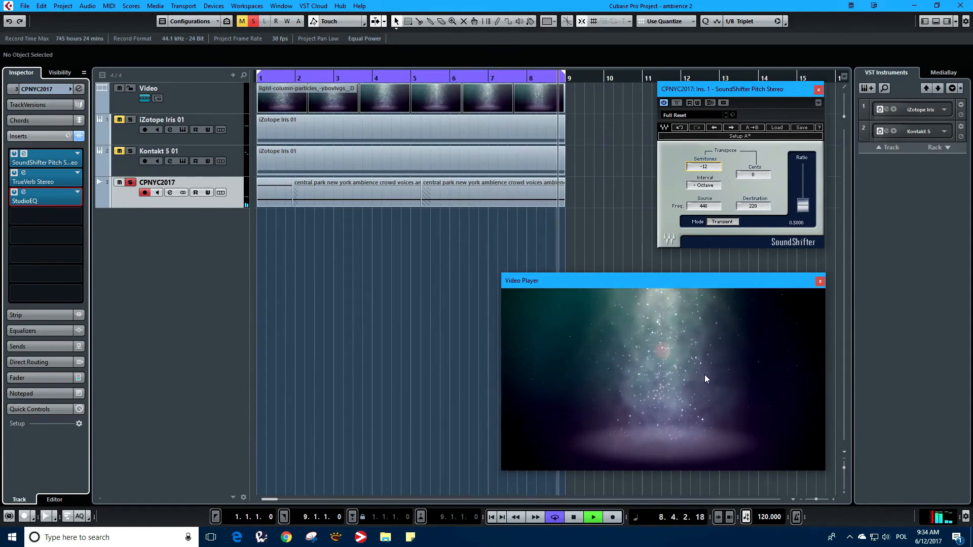
- Insert Waves Brauer Motion Stereo in the fourth insert slot of the CPNYC2017 track and move its window clear of the inserts
{"action": "left_click", "coordinate": [80, 213]}
{"action": "left_click", "coordinate": [25, 378]}
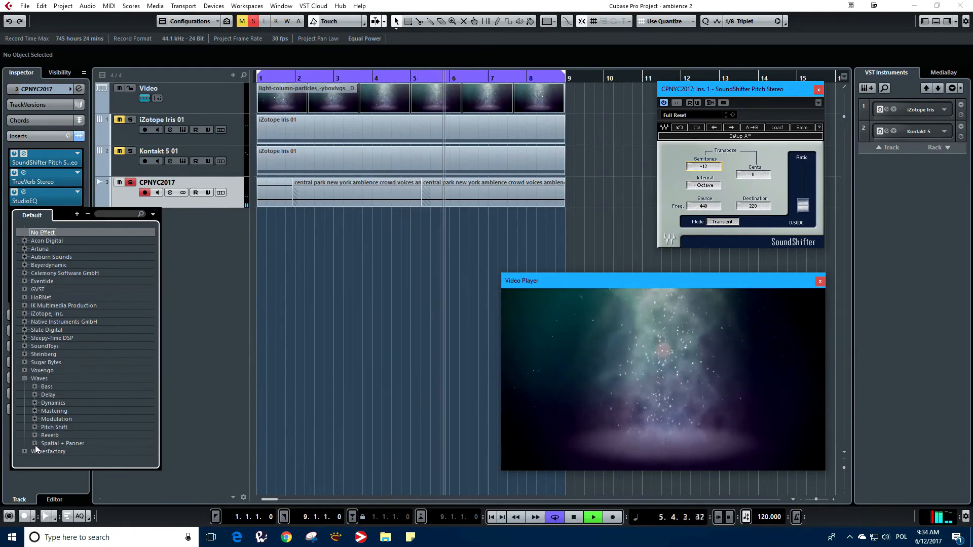
{"action": "left_click", "coordinate": [34, 444]}
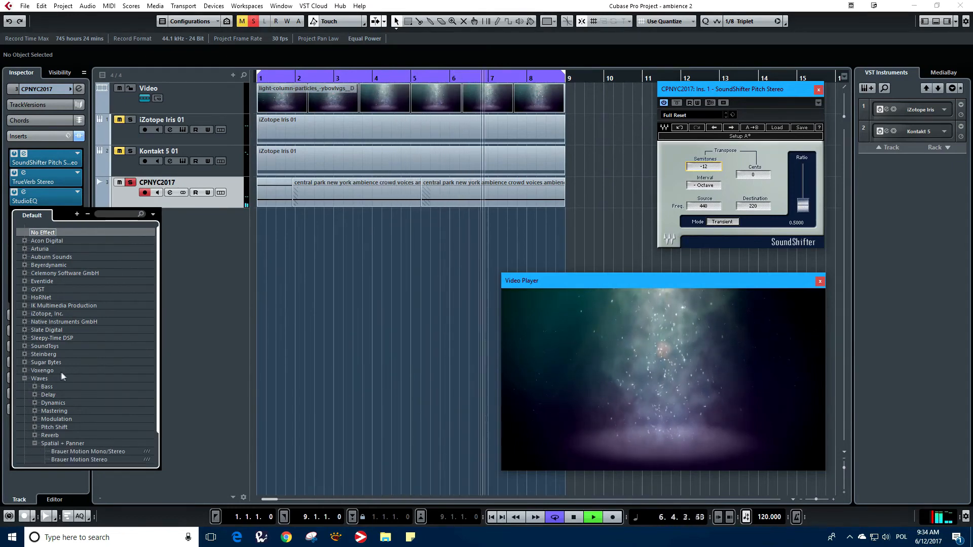
{"action": "scroll", "coordinate": [62, 372], "scroll_direction": "down", "scroll_amount": 2}
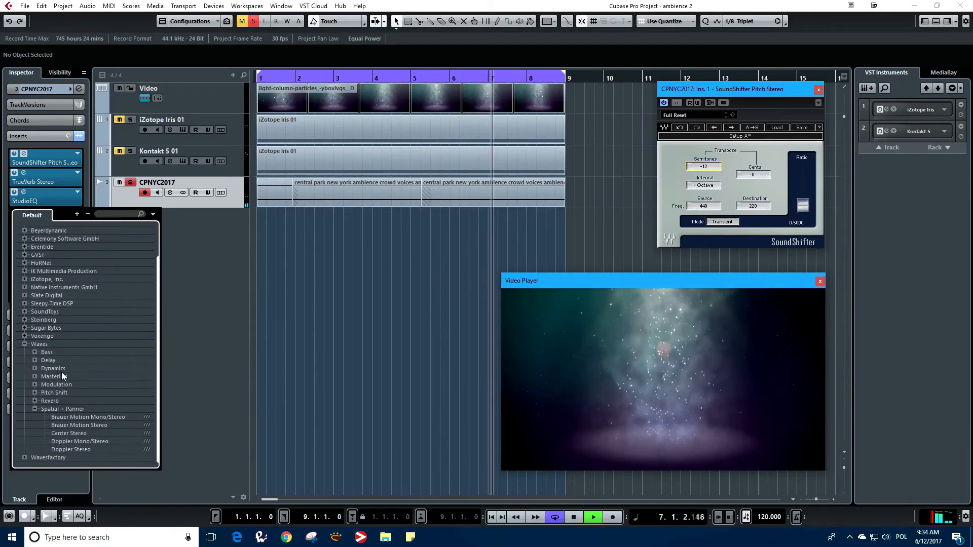
{"action": "left_click", "coordinate": [77, 425]}
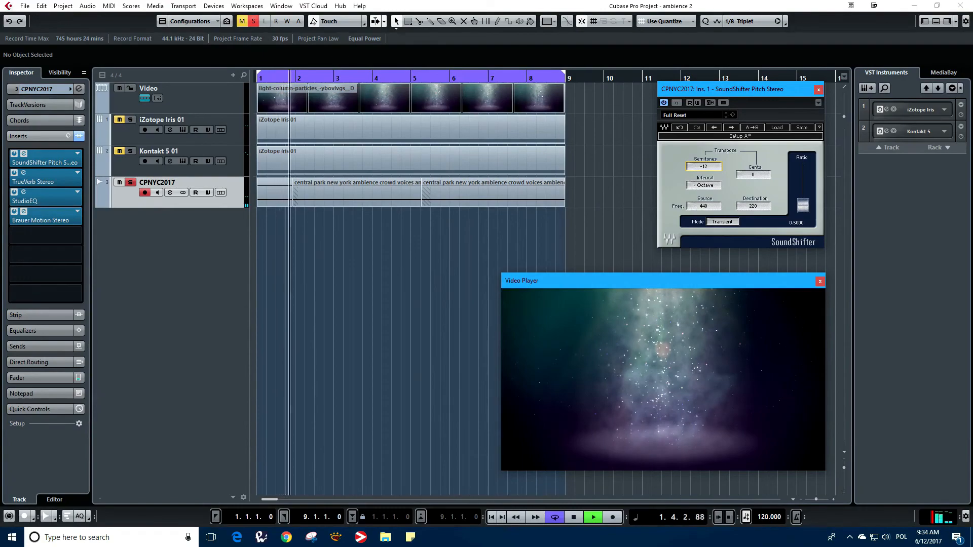
{"action": "left_click_drag", "start_coordinate": [161, 131], "coordinate": [324, 155]}
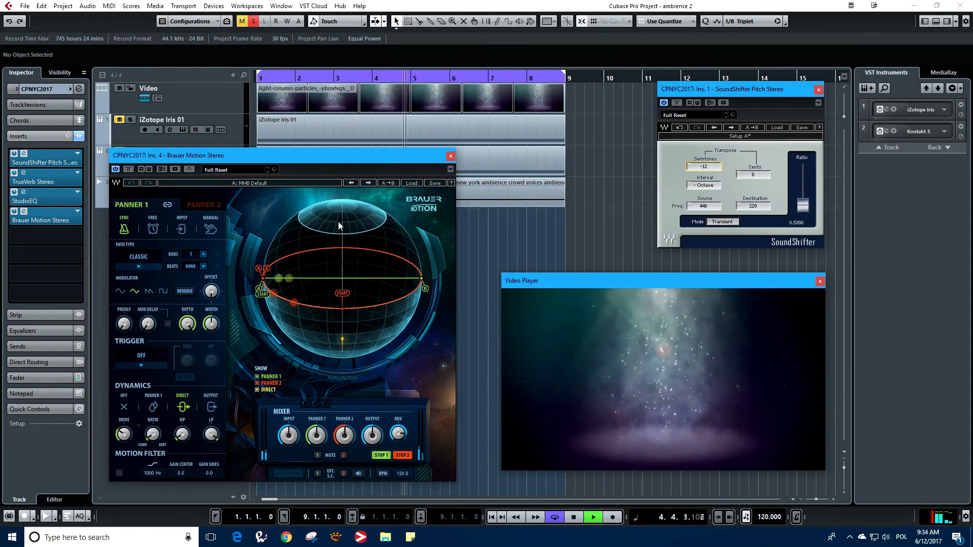
- Audition the Brauer Motion presets in sequence up to MHB Circle X 2
{"action": "left_click", "coordinate": [368, 183]}
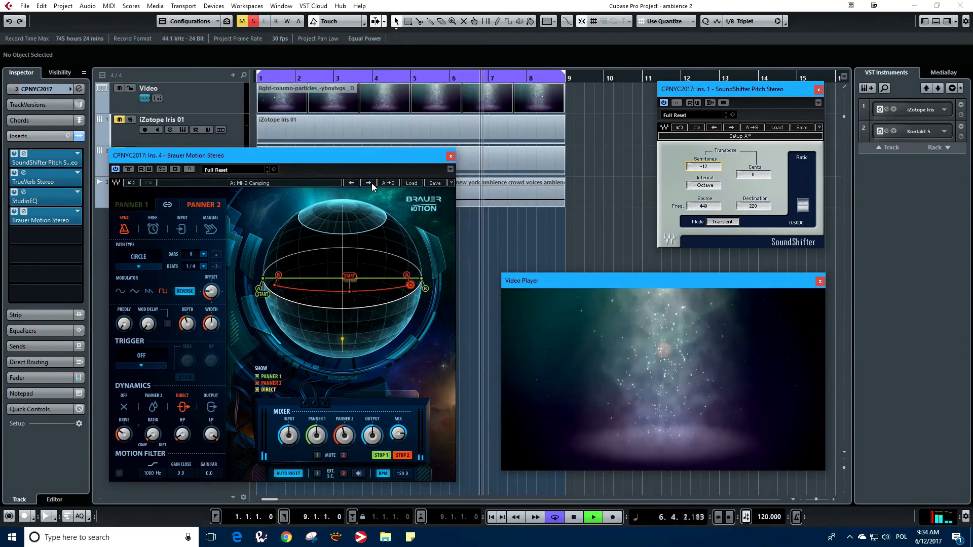
{"action": "left_click", "coordinate": [368, 184]}
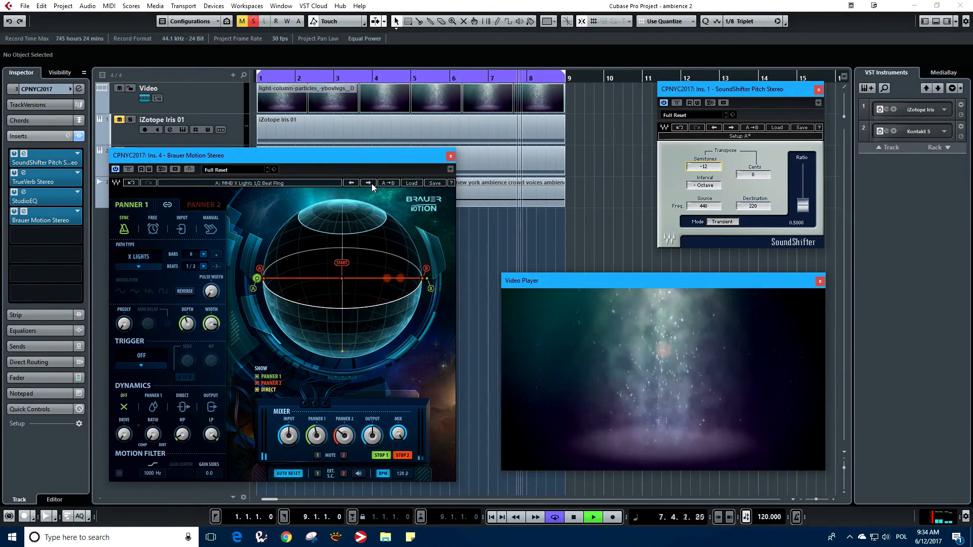
{"action": "left_click", "coordinate": [368, 183]}
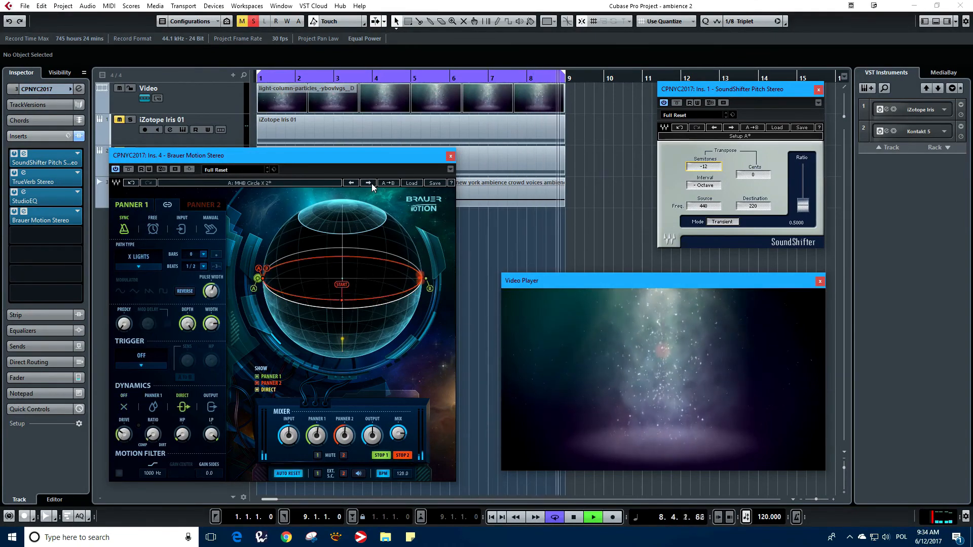